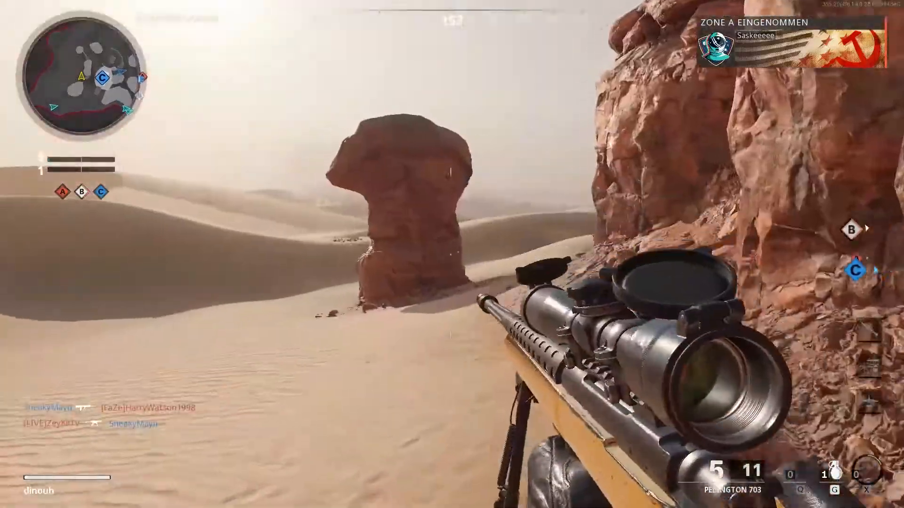
pyautogui.press('2')
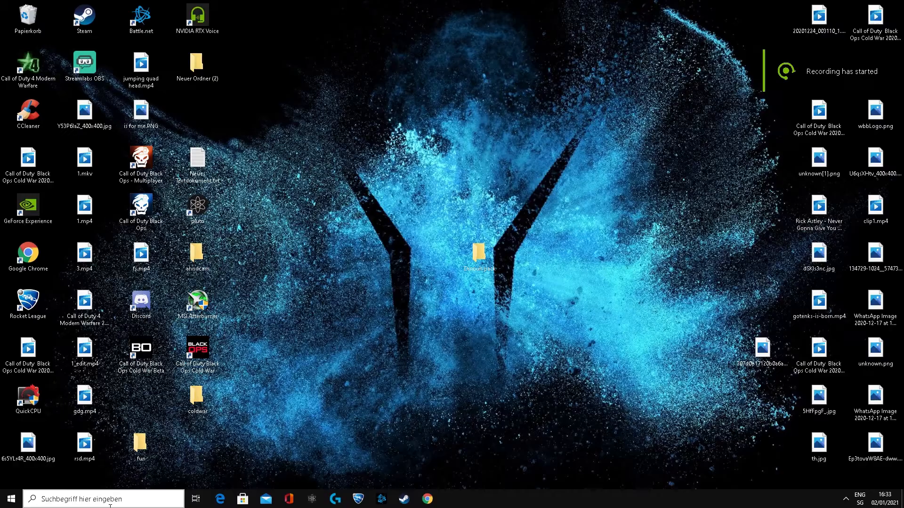
# - Open the Windows Control Panel (Systemsteuerung) and display its items as Große Symbole
pyautogui.press('super')
pyautogui.write('co')
pyautogui.click(135, 241)
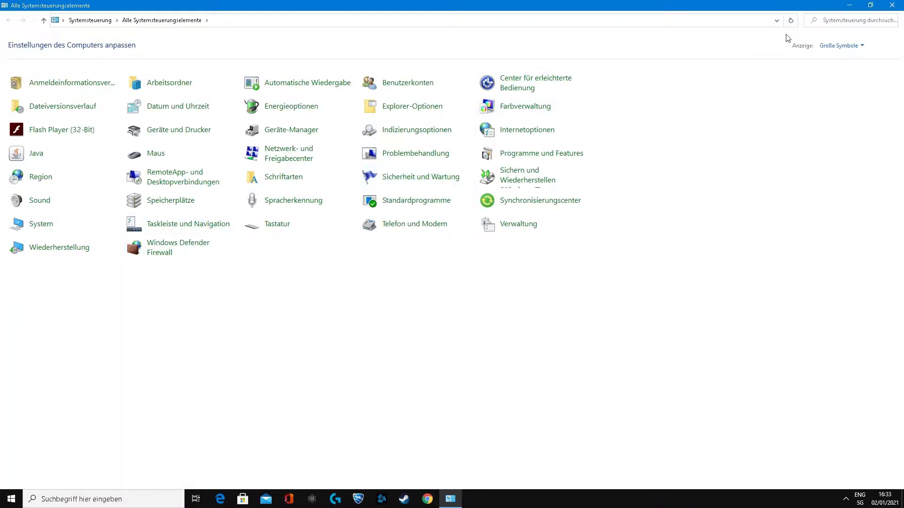
pyautogui.click(852, 47)
pyautogui.click(844, 45)
pyautogui.click(845, 46)
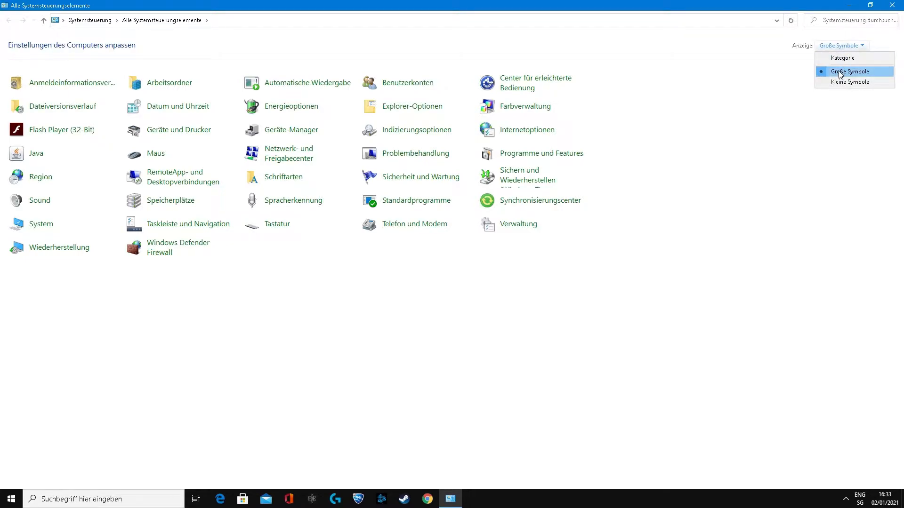
pyautogui.click(840, 73)
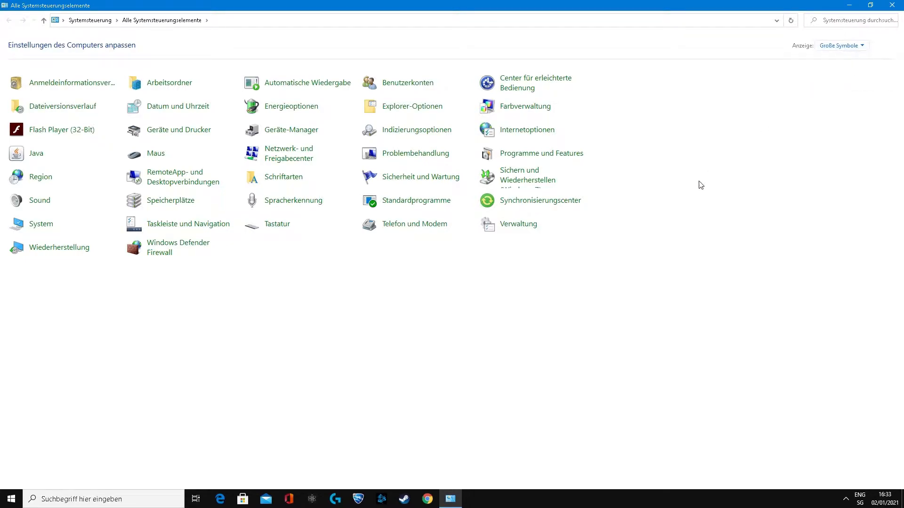
# - Open the advanced energy settings of the Höchstleistung power plan and keep Höchstleistung [Aktiv] as the plan being edited
pyautogui.click(282, 109)
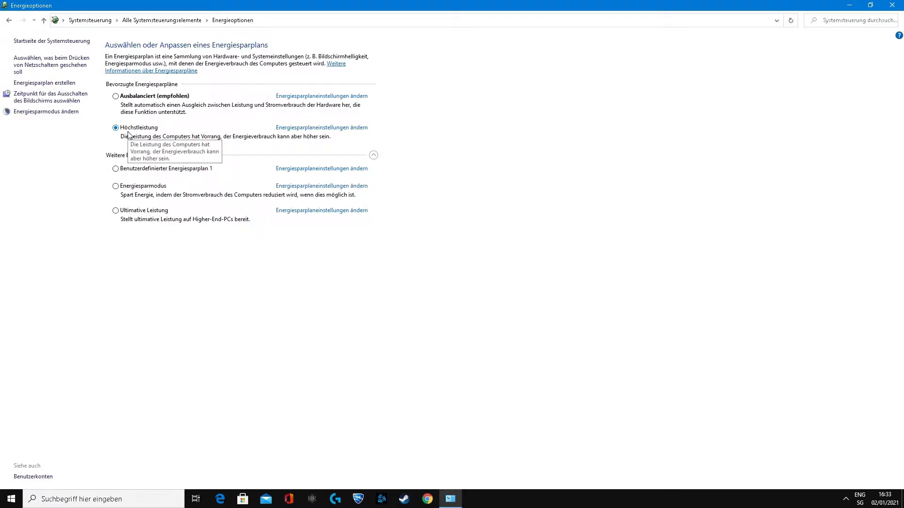
pyautogui.click(319, 132)
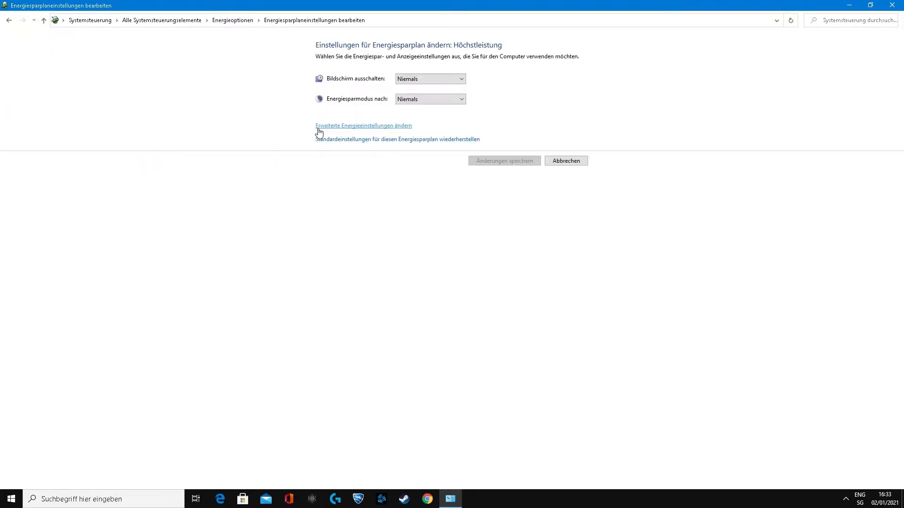
pyautogui.click(350, 130)
pyautogui.moveTo(182, 80); pyautogui.dragTo(429, 103)
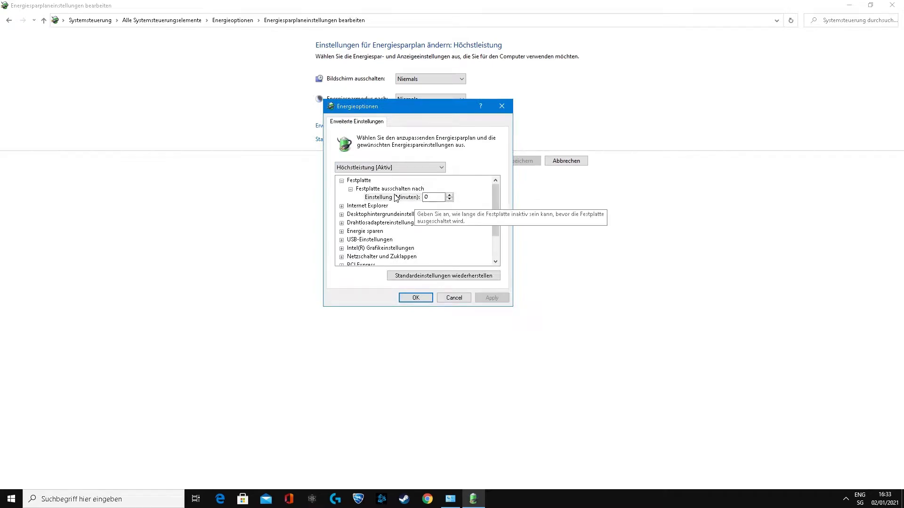
pyautogui.click(362, 168)
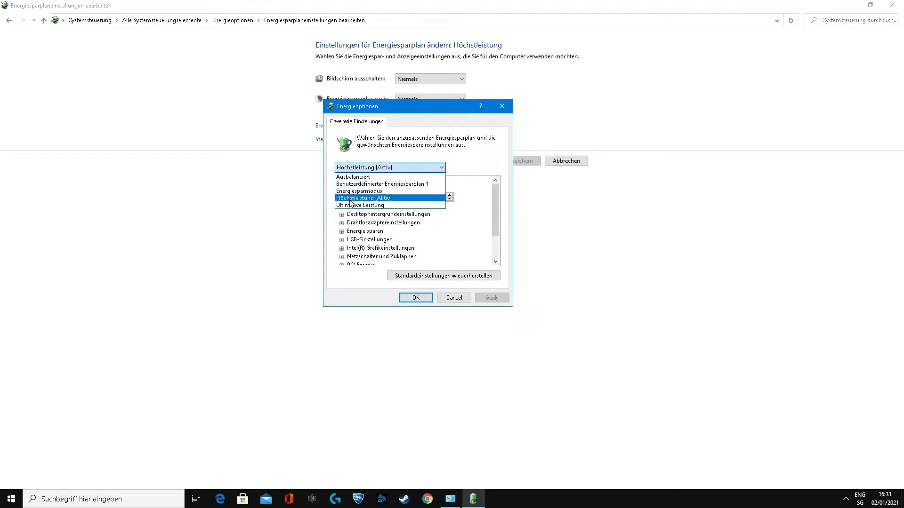
pyautogui.click(363, 194)
# - Check the PCI Express Verbindungszustand-Energieverwaltung options in the advanced energy settings and close the power options
pyautogui.scroll(-2, 348, 231)
pyautogui.click(342, 232)
pyautogui.click(351, 240)
pyautogui.click(401, 249)
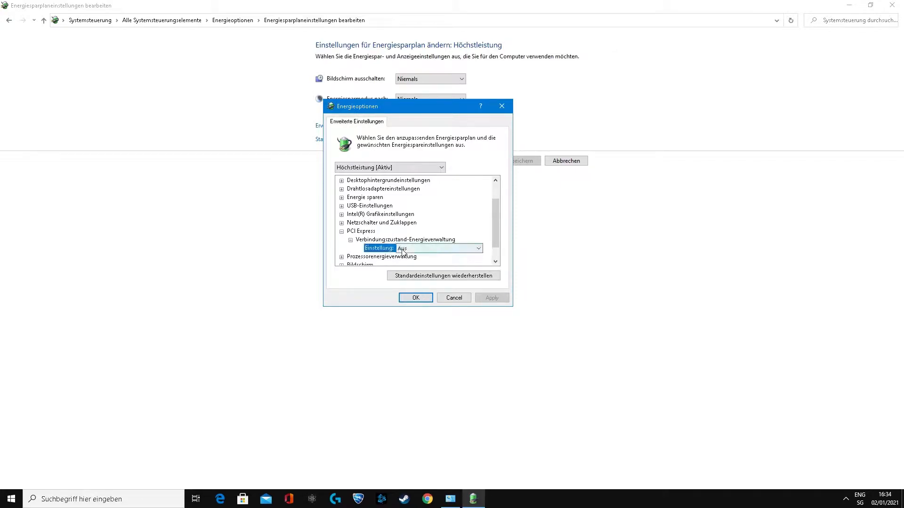
pyautogui.click(410, 251)
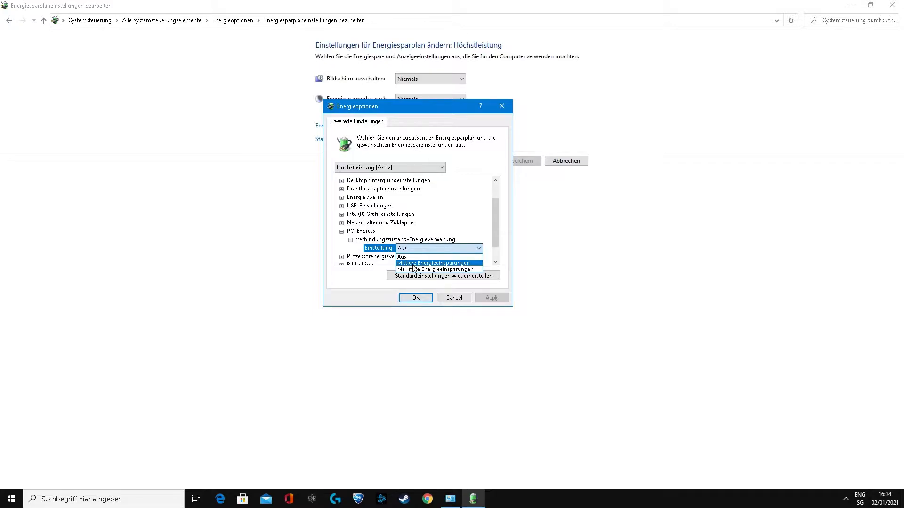
pyautogui.click(507, 234)
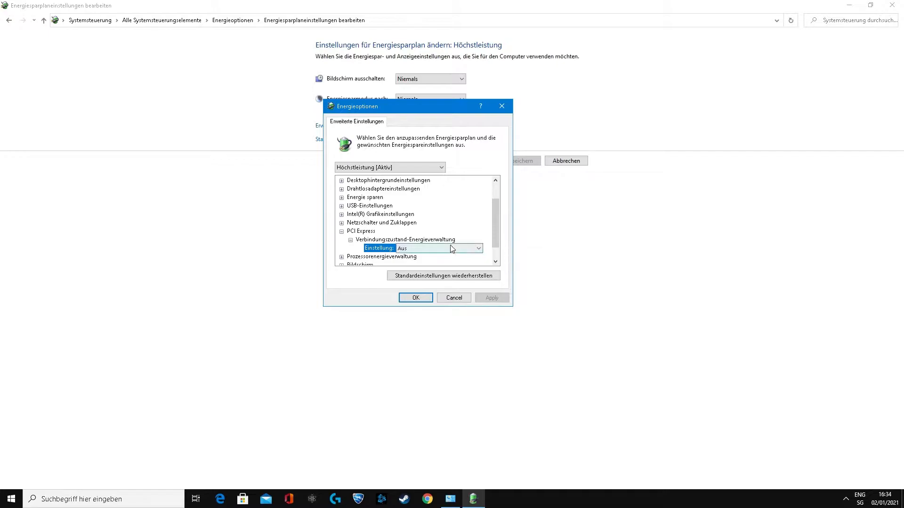
pyautogui.click(350, 240)
pyautogui.click(342, 231)
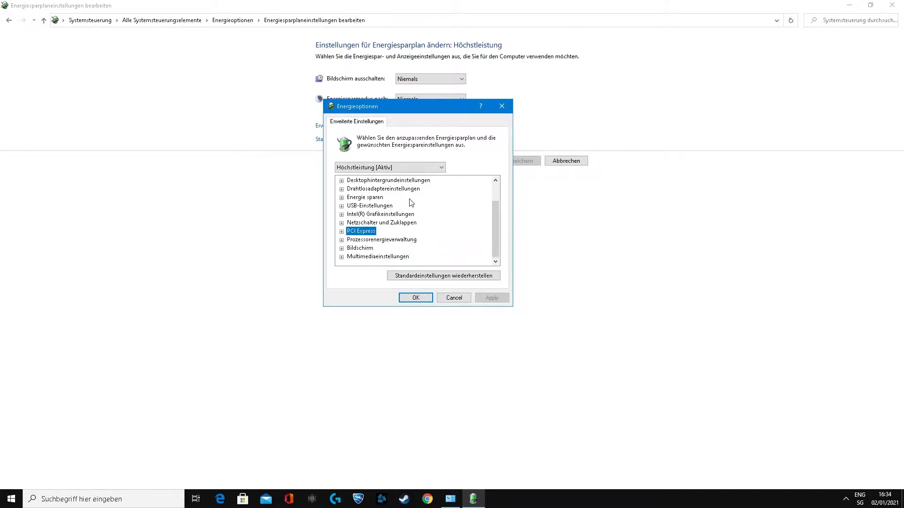
pyautogui.click(502, 106)
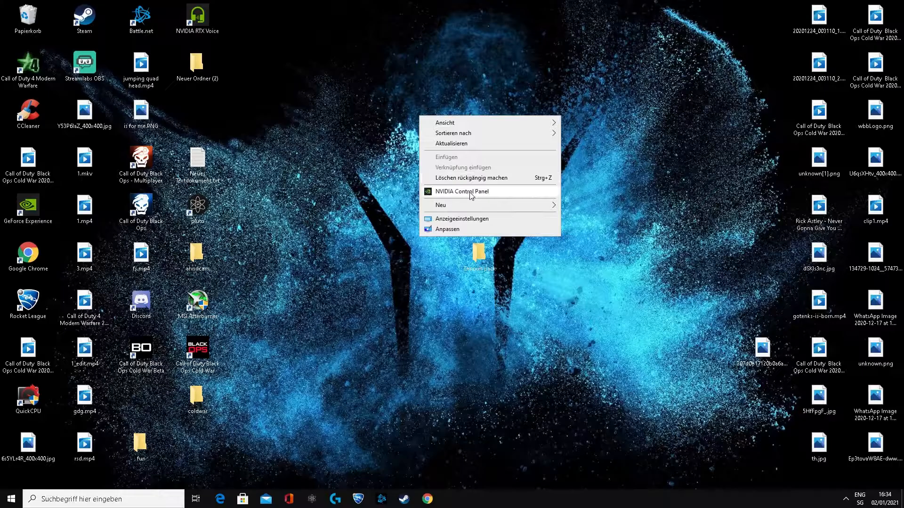
# - Open the NVIDIA Control Panel from the desktop and review the global 3D settings from Image Sharpening to texture filtering
pyautogui.click(468, 196)
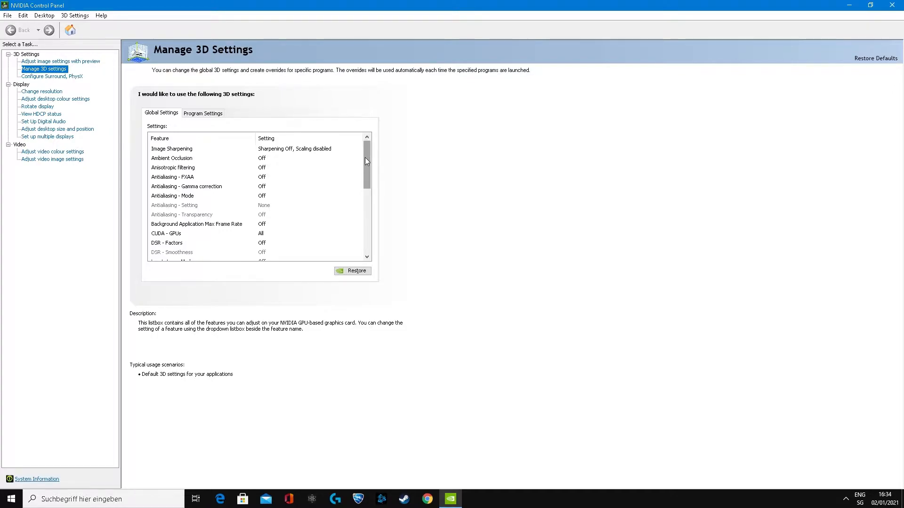
pyautogui.moveTo(365, 157); pyautogui.dragTo(368, 146)
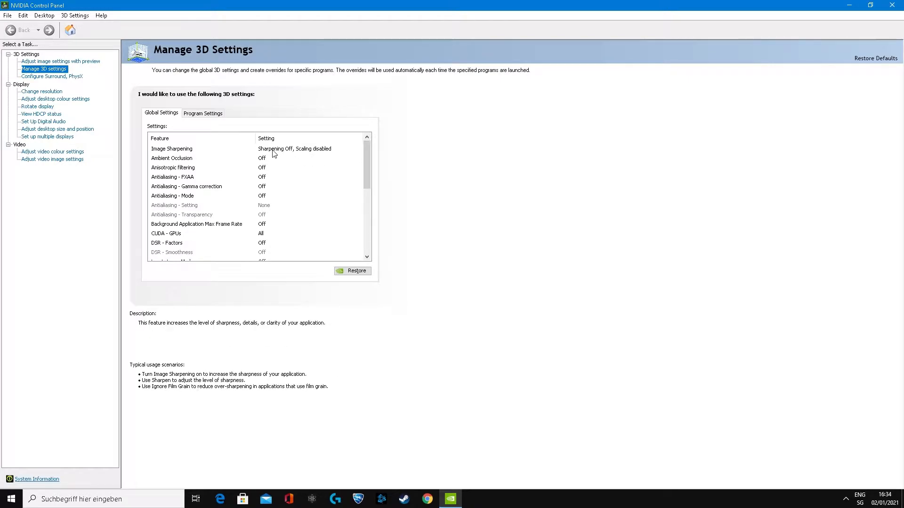
pyautogui.scroll(-1, 269, 222)
pyautogui.scroll(-2, 270, 222)
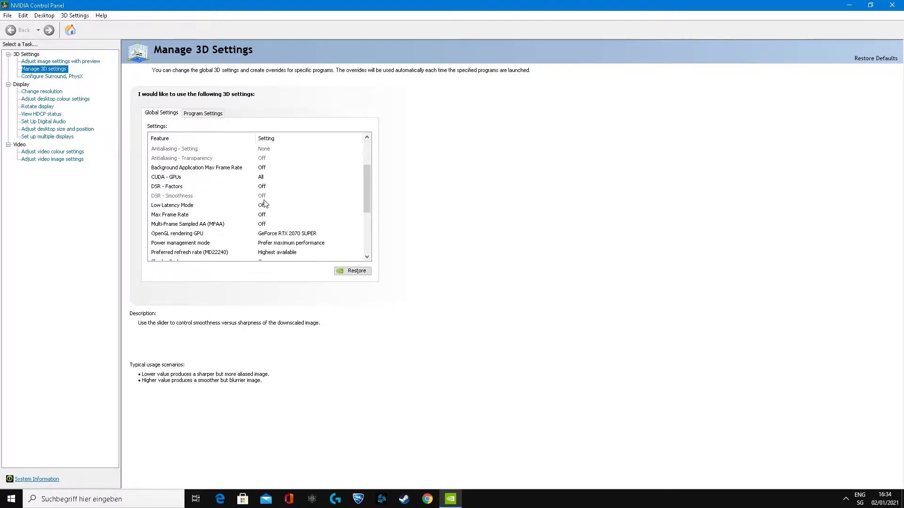
pyautogui.scroll(-1, 270, 210)
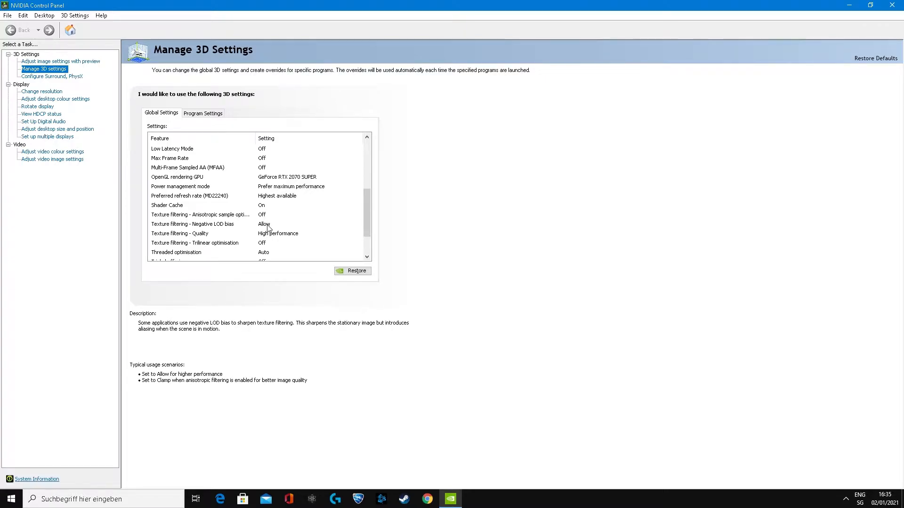
pyautogui.scroll(-1, 201, 234)
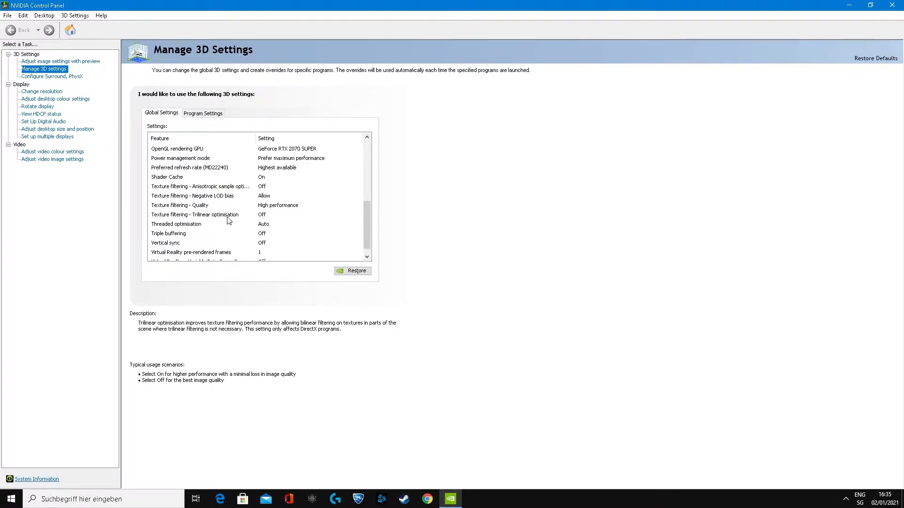
# - Examine the Threaded optimisation setting and the triple buffering, vertical sync and virtual reality entries below it
pyautogui.click(272, 225)
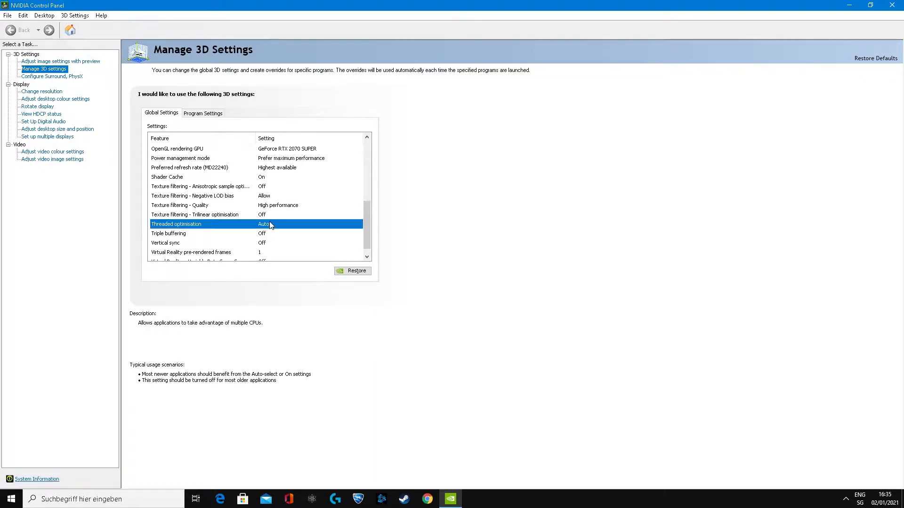
pyautogui.click(273, 225)
pyautogui.click(274, 227)
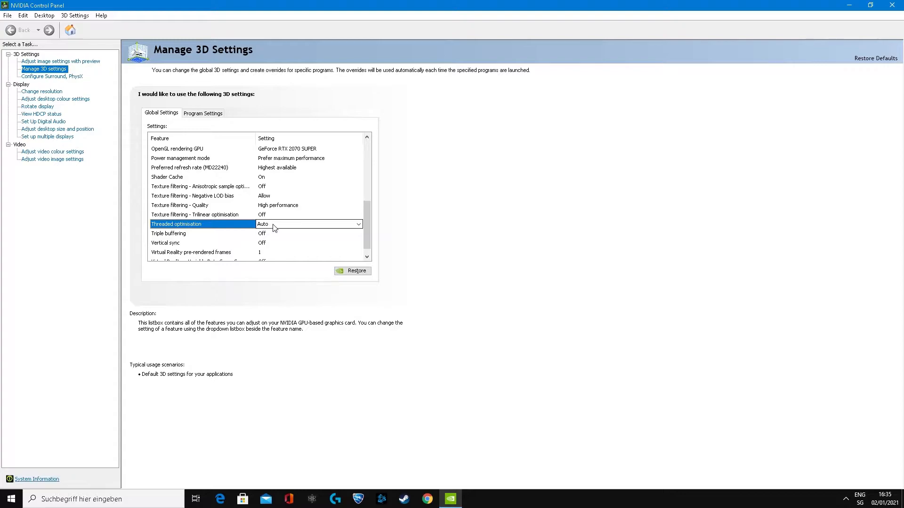
pyautogui.moveTo(368, 231); pyautogui.dragTo(419, 231)
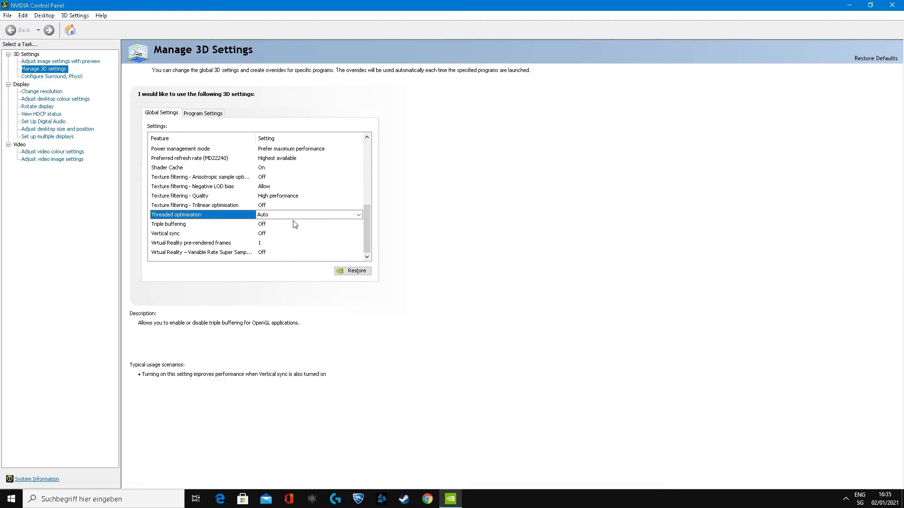
pyautogui.moveTo(273, 235)
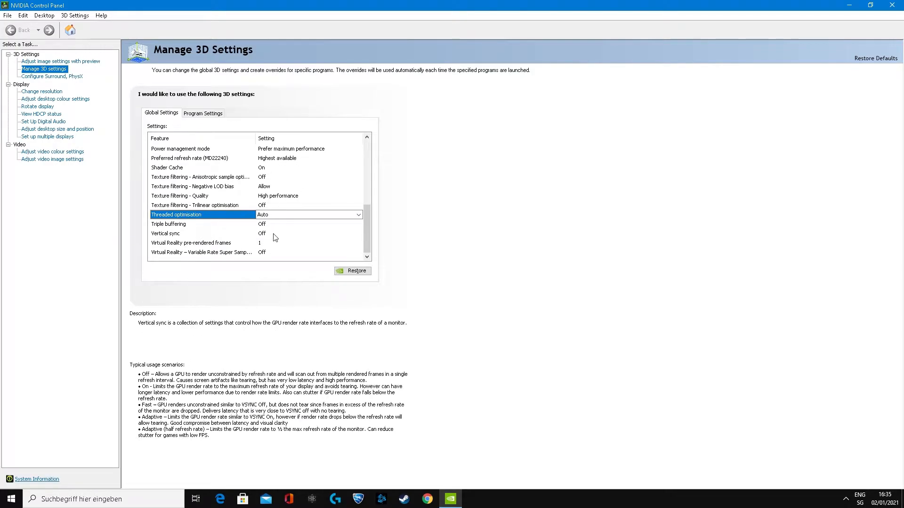
pyautogui.moveTo(265, 201)
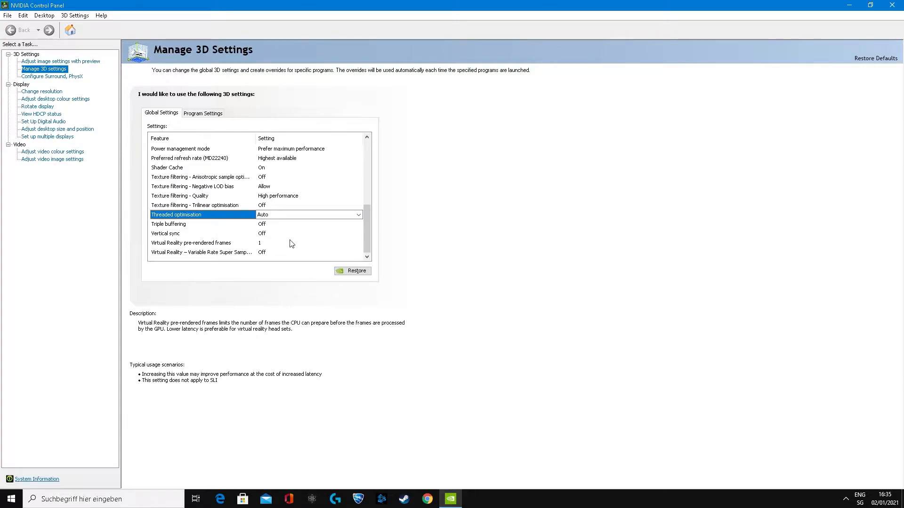
# - Inspect the available Low Latency Mode options in the global 3D settings without choosing a different one
pyautogui.scroll(1, 302, 244)
pyautogui.scroll(-1, 366, 208)
pyautogui.scroll(2, 369, 208)
pyautogui.scroll(1, 375, 188)
pyautogui.scroll(-1, 375, 188)
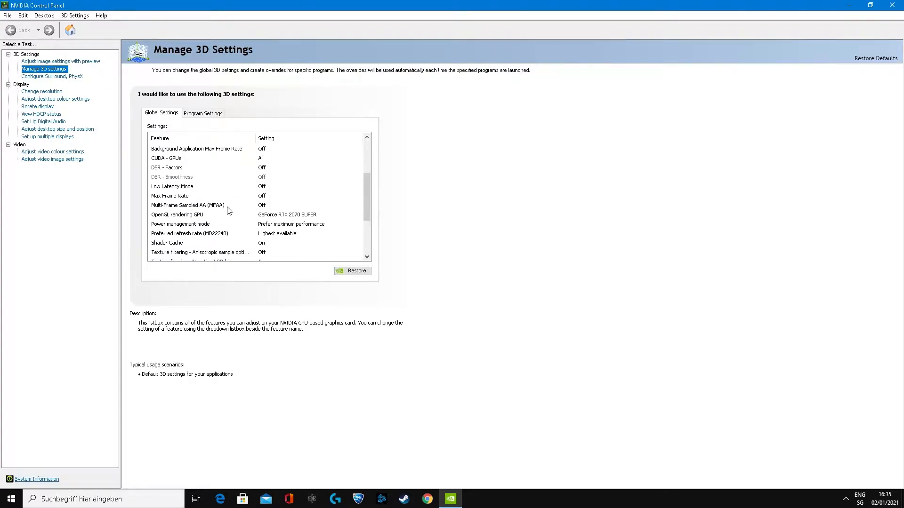
pyautogui.click(187, 188)
pyautogui.click(259, 186)
pyautogui.click(261, 187)
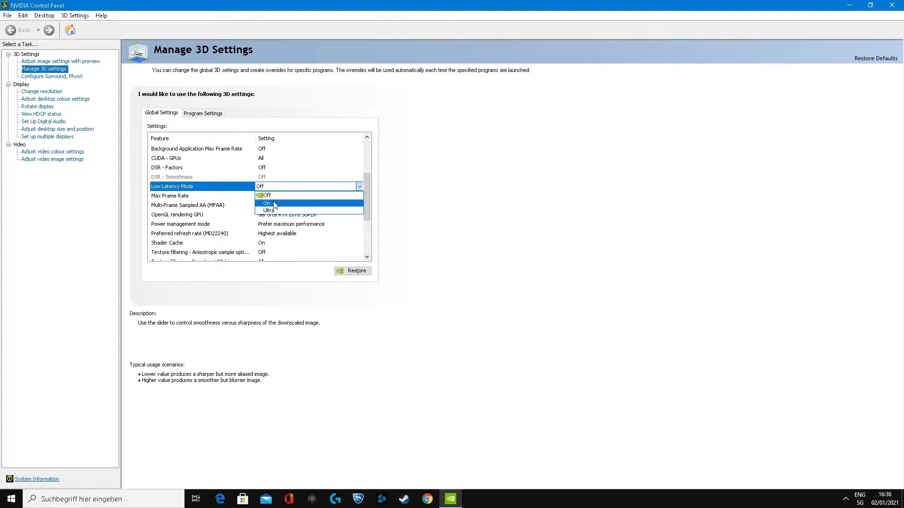
pyautogui.click(520, 177)
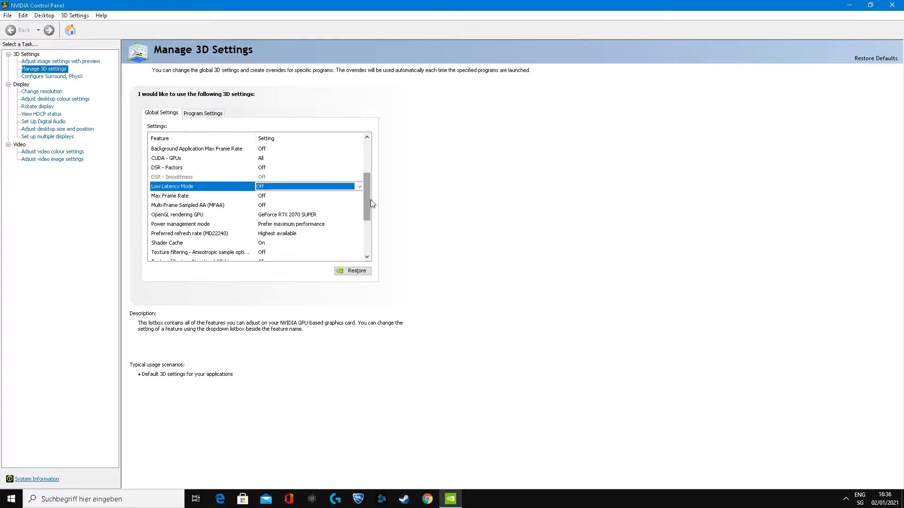
# - Review the global 3D settings once more, including power management mode, texture filtering quality and vertical sync
pyautogui.moveTo(366, 197); pyautogui.dragTo(369, 228)
pyautogui.scroll(1, 267, 232)
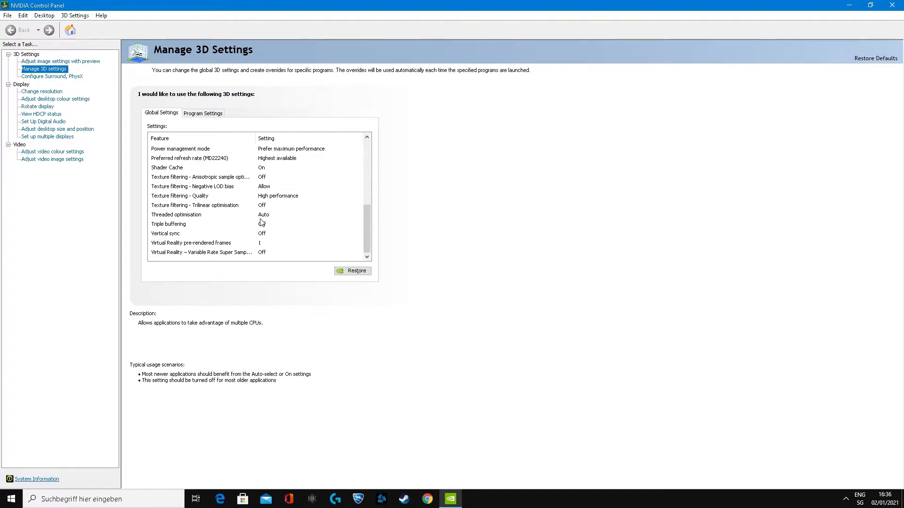
pyautogui.scroll(1, 238, 213)
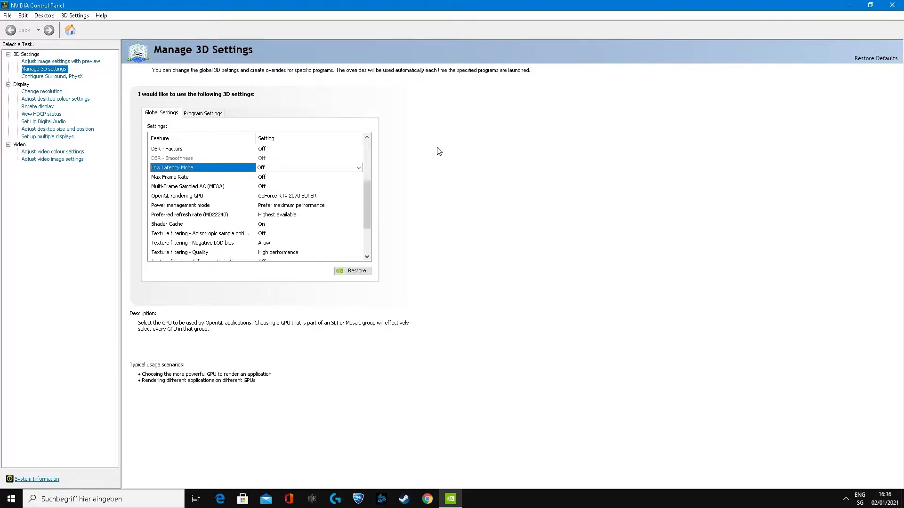
pyautogui.scroll(-2, 369, 191)
pyautogui.moveTo(368, 227); pyautogui.dragTo(369, 166)
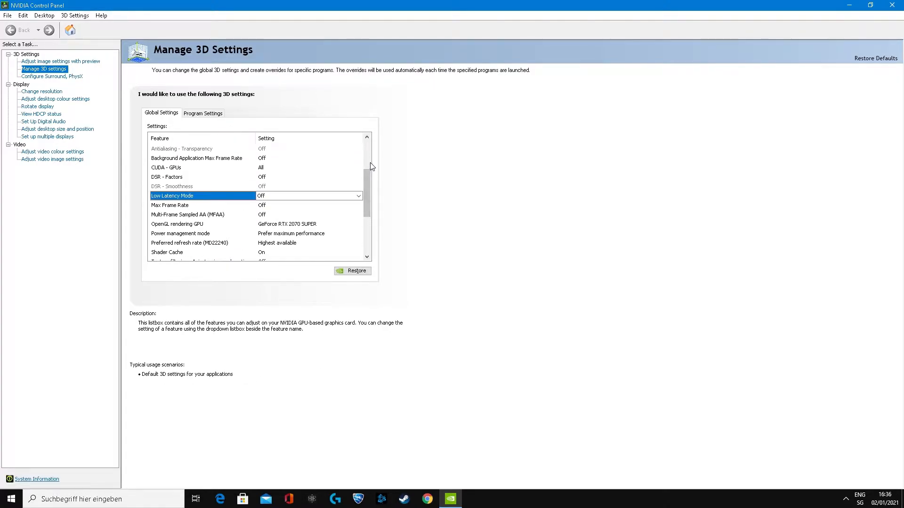
pyautogui.scroll(-1, 337, 226)
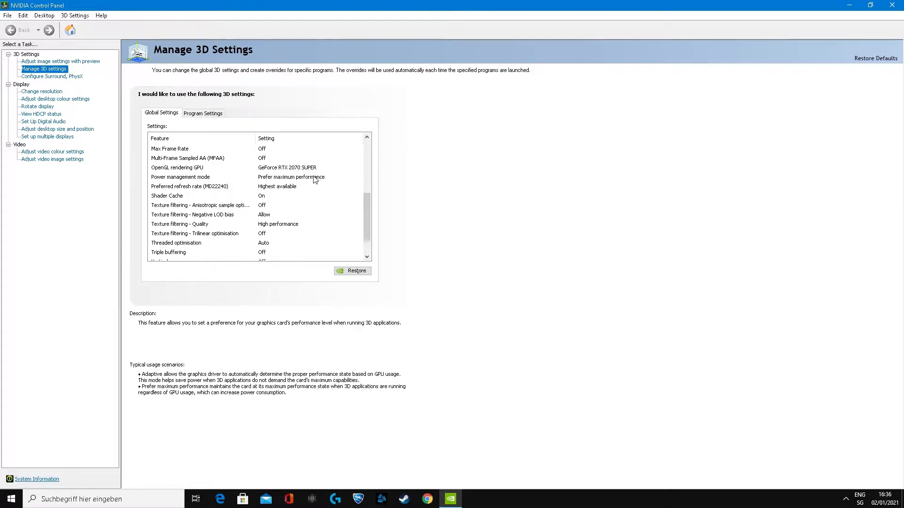
pyautogui.scroll(-1, 272, 181)
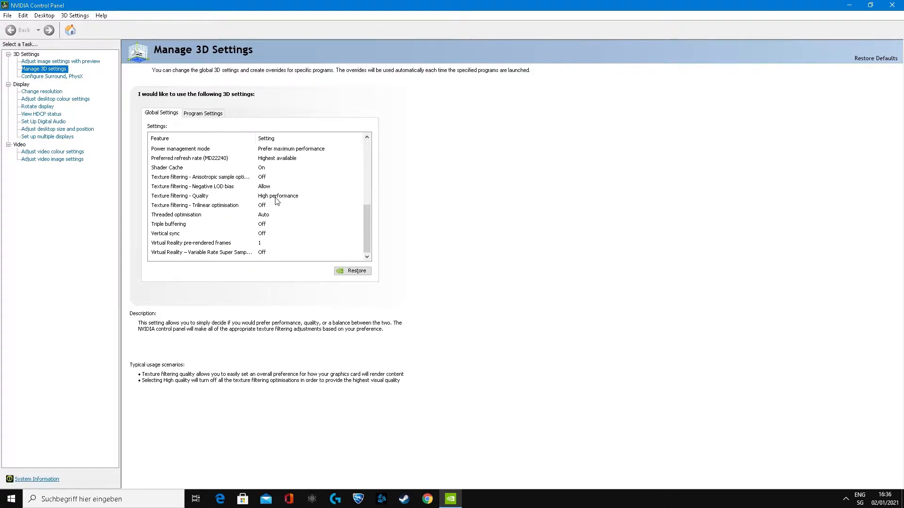
pyautogui.scroll(2, 283, 210)
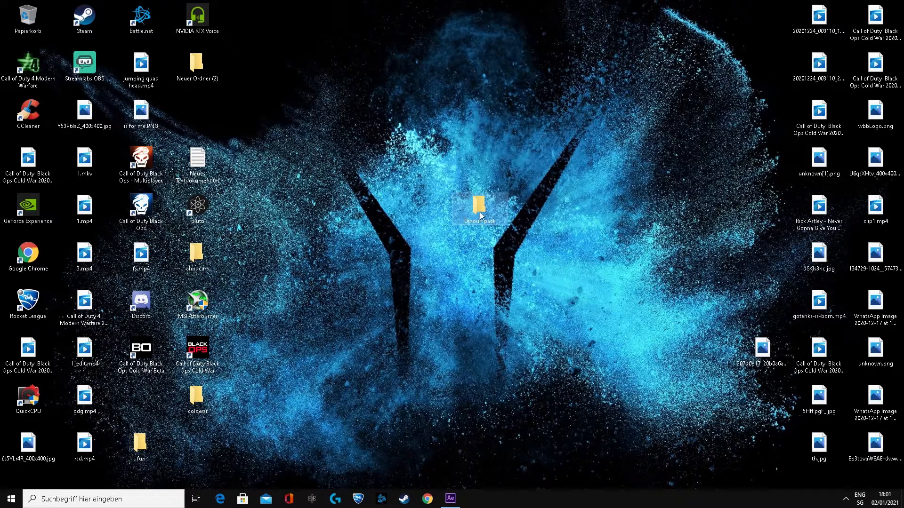
# - Open Windows10DebloaterGUI.ps1 from the desktop pack's Windows10Debloater-master folder in Editor, copy its entire contents and close the file
pyautogui.doubleClick(481, 216)
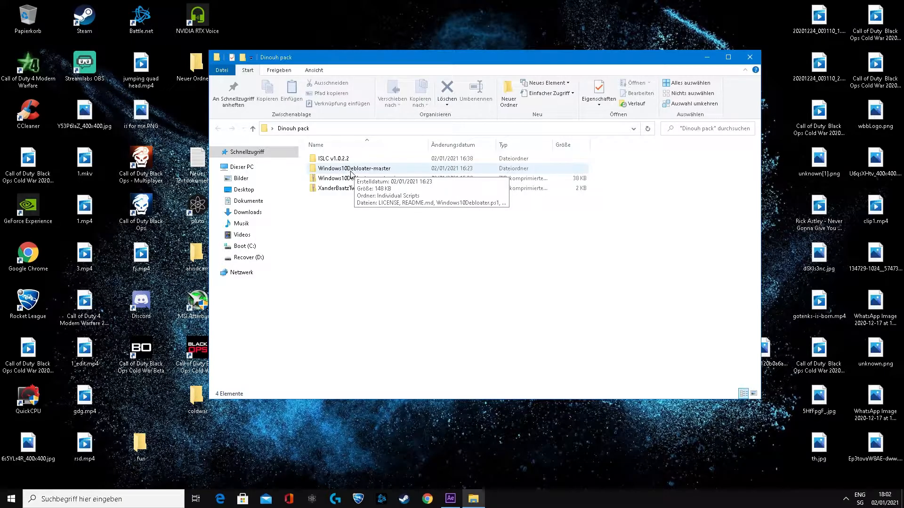
pyautogui.doubleClick(351, 170)
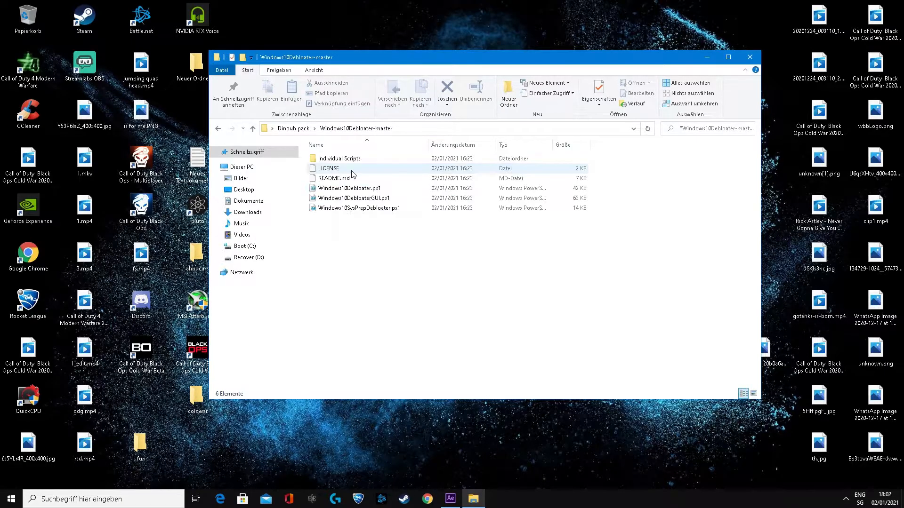
pyautogui.click(366, 201)
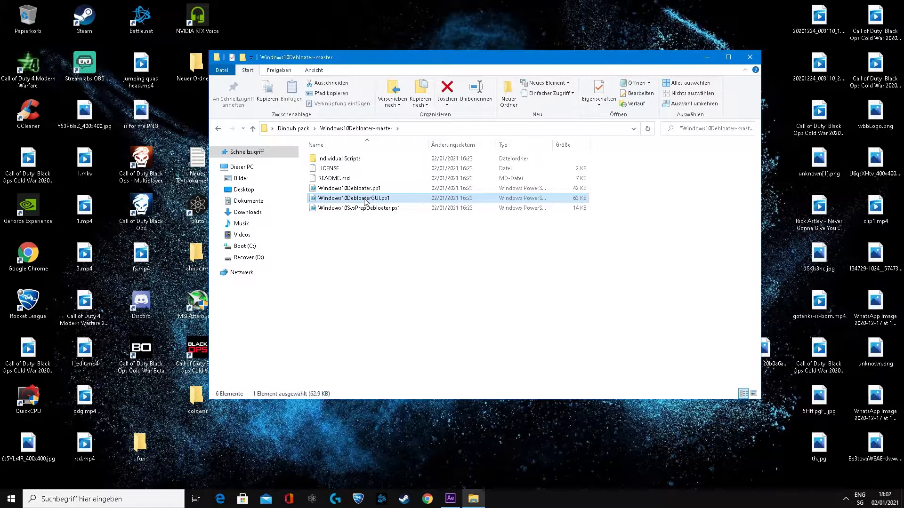
pyautogui.rightClick(365, 201)
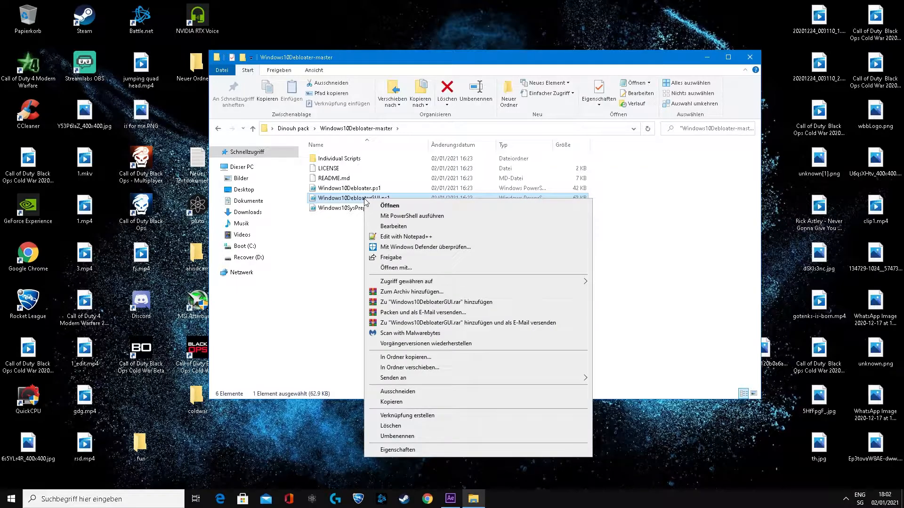
pyautogui.click(395, 267)
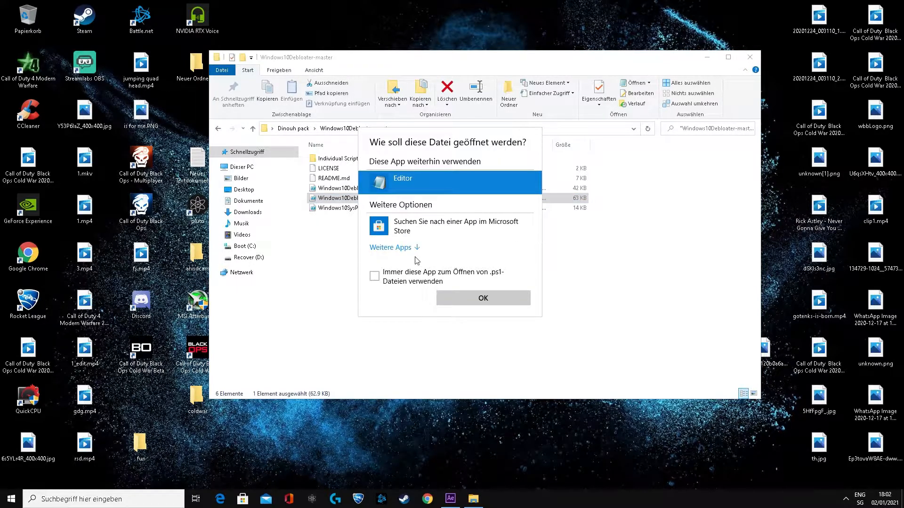
pyautogui.doubleClick(423, 191)
pyautogui.hotkey('ctrl', 'a')
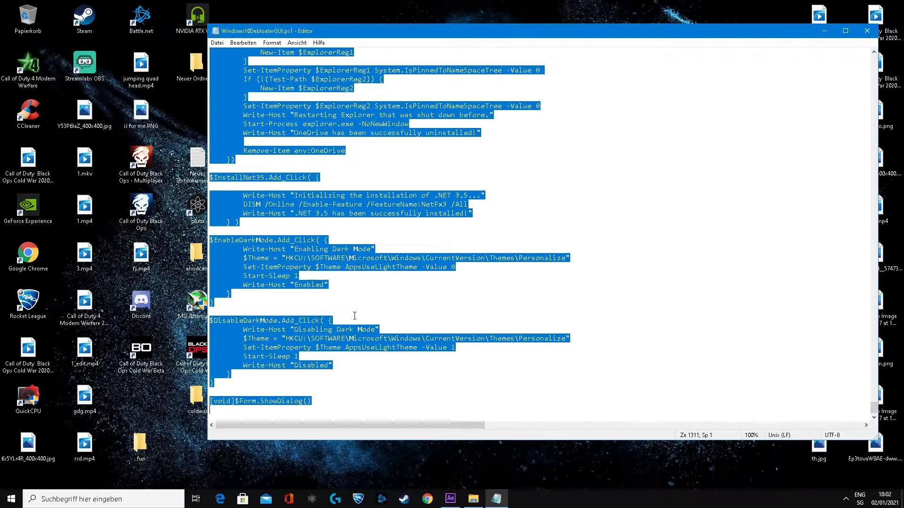
pyautogui.click(866, 31)
# - Launch Windows PowerShell as administrator and run the copied debloater script in it, placing the Windows10Debloater window beside the console text
pyautogui.click(126, 504)
pyautogui.write('power')
pyautogui.rightClick(113, 246)
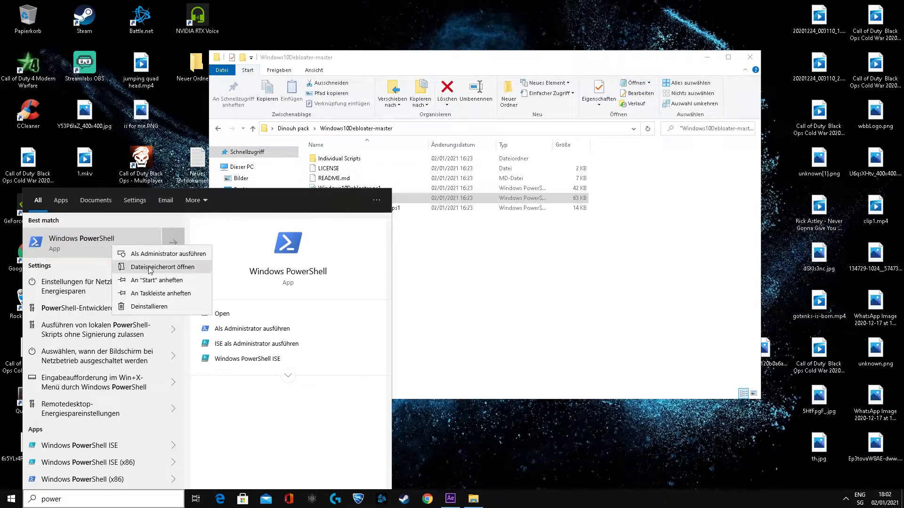
pyautogui.click(168, 254)
pyautogui.click(405, 316)
pyautogui.rightClick(407, 290)
pyautogui.press('Return')
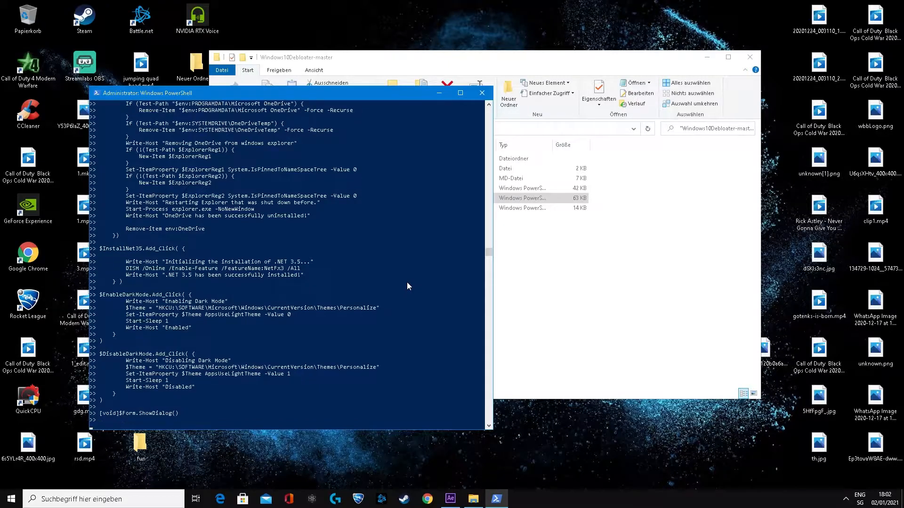
pyautogui.moveTo(279, 108); pyautogui.dragTo(470, 122)
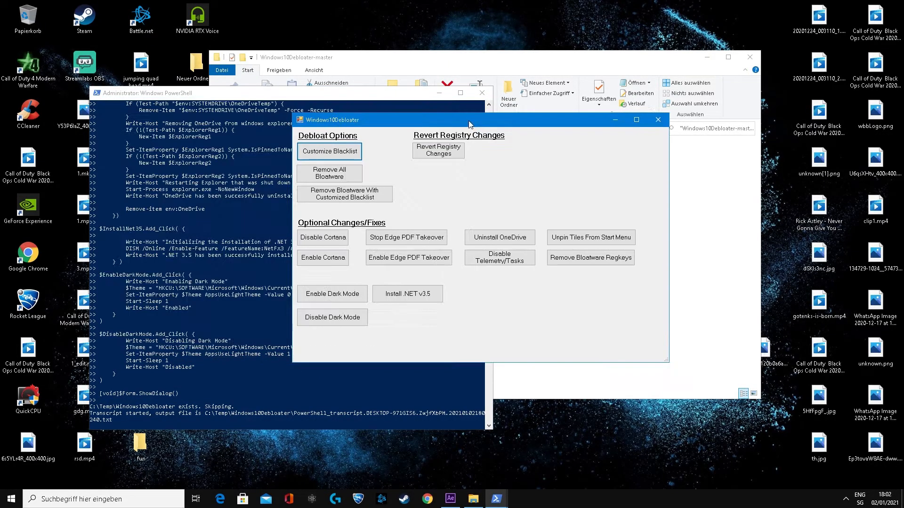
pyautogui.moveTo(394, 118); pyautogui.dragTo(508, 113)
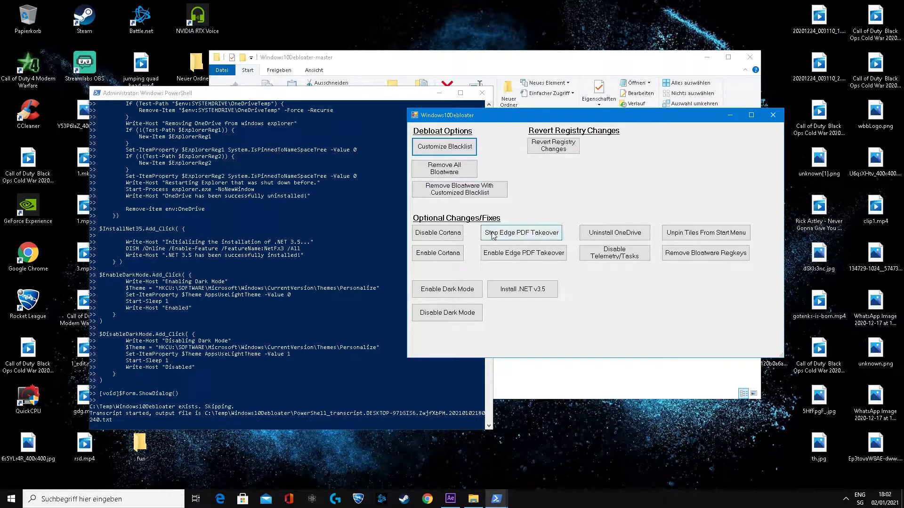
# - Remove all bloatware and disable Cortana with Windows10Debloater
pyautogui.click(447, 170)
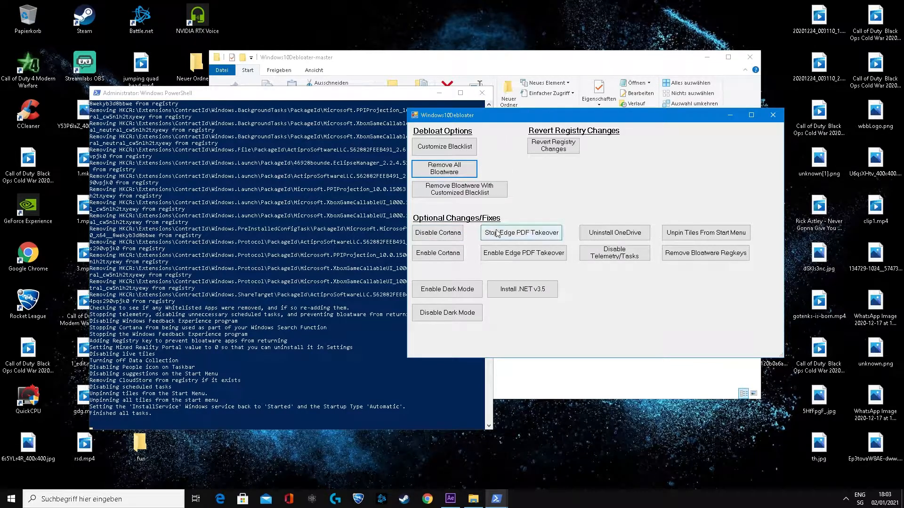
pyautogui.click(440, 236)
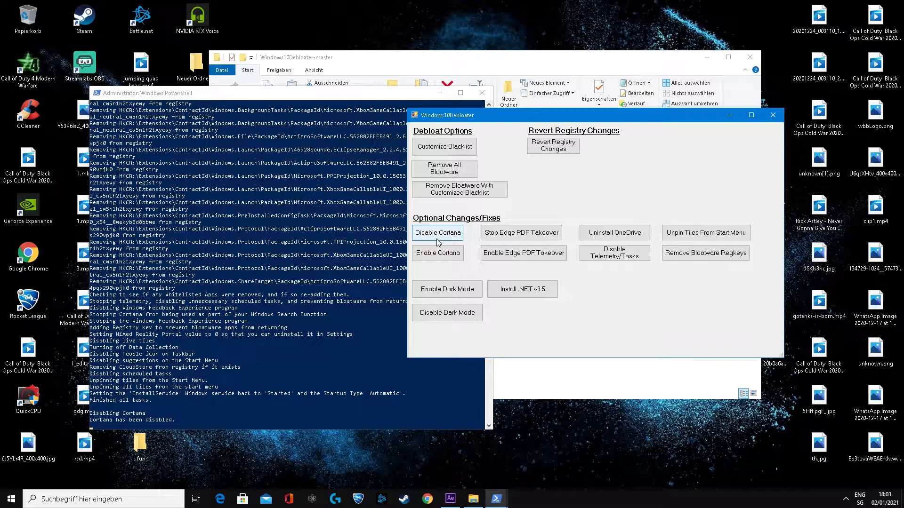
# - Uninstall OneDrive and remove the bloatware registry keys, closing the debloater and PowerShell windows once finished
pyautogui.click(620, 238)
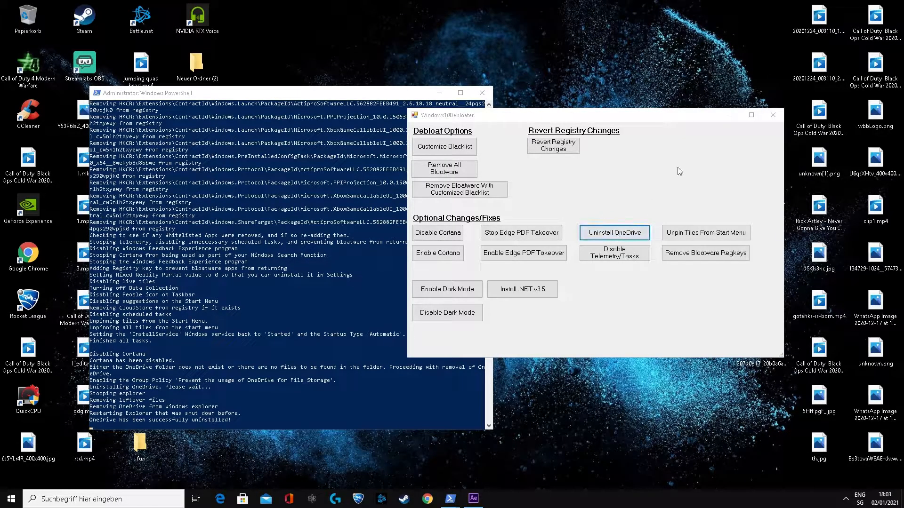
pyautogui.click(729, 257)
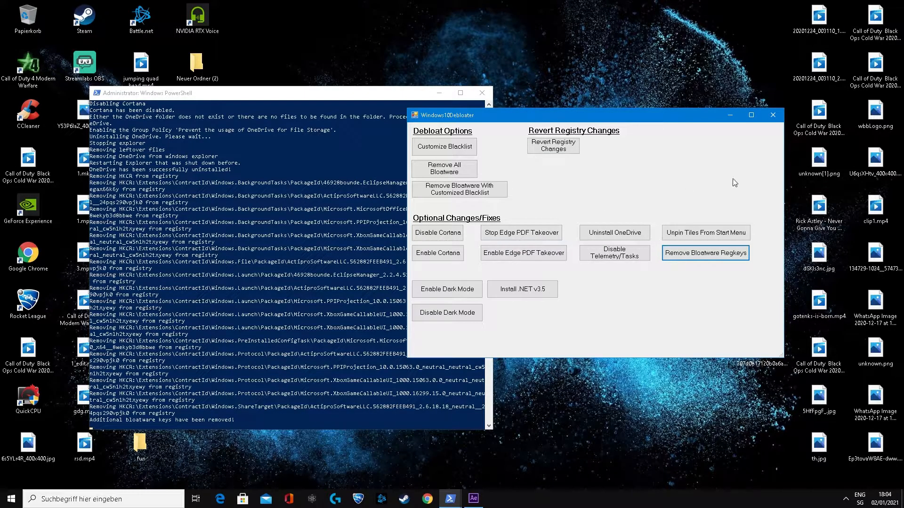
pyautogui.click(782, 115)
pyautogui.click(480, 93)
# - Merge XanderBaatzTweaks.reg from XanderBaatzTweaks.zip in the desktop pack folder into the registry, accepting the security confirmations
pyautogui.doubleClick(478, 207)
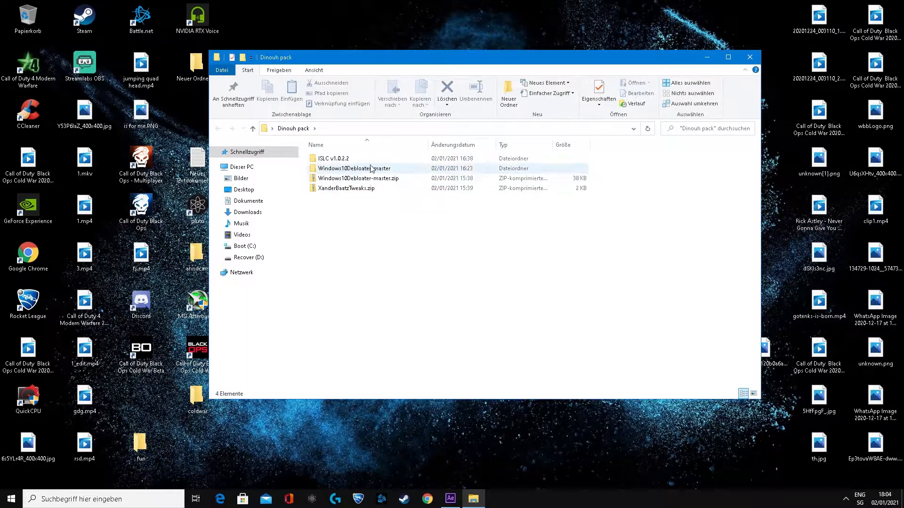
pyautogui.doubleClick(345, 189)
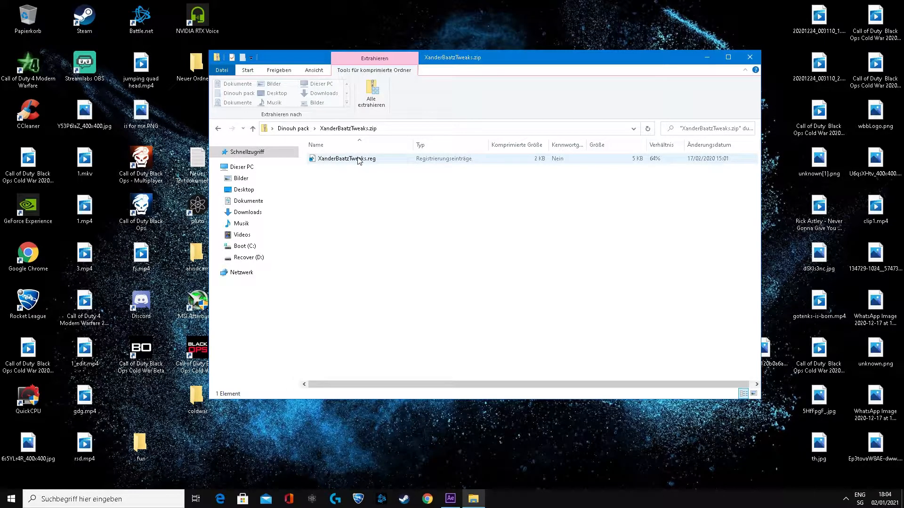
pyautogui.doubleClick(362, 161)
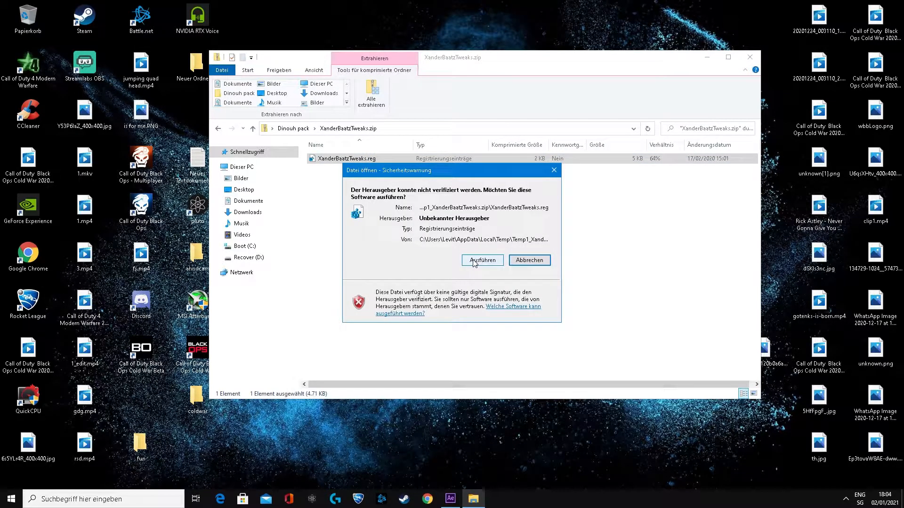
pyautogui.click(471, 262)
pyautogui.click(423, 318)
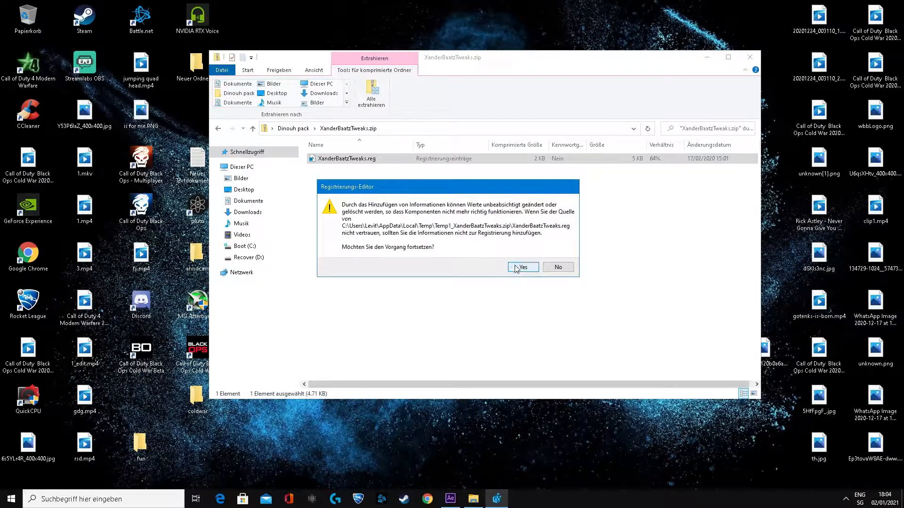
pyautogui.click(523, 268)
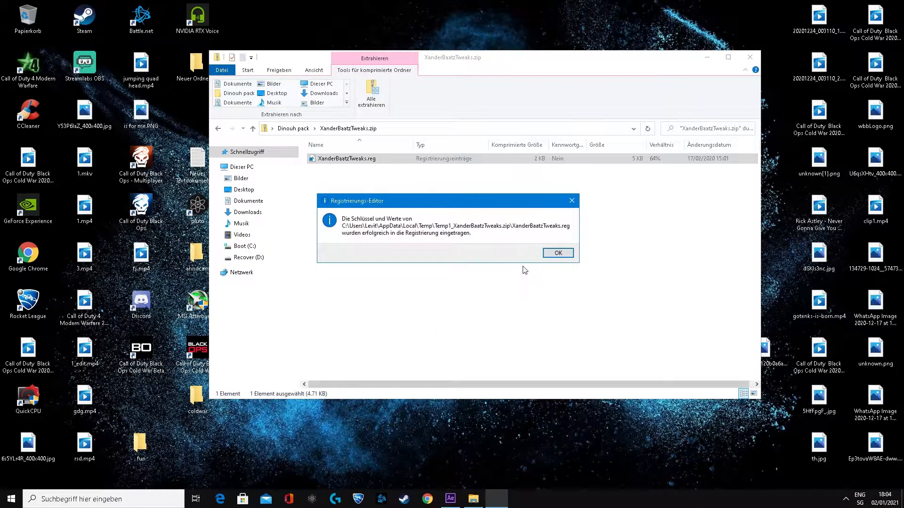
pyautogui.click(558, 254)
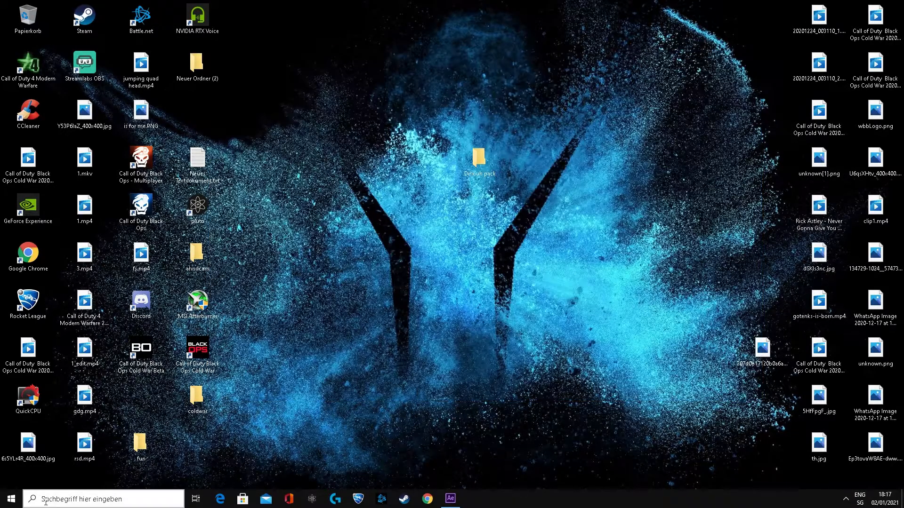
# - Switch to Discord and check the in-game overlay option in its user settings
pyautogui.click(70, 499)
pyautogui.write('d')
pyautogui.press('Return')
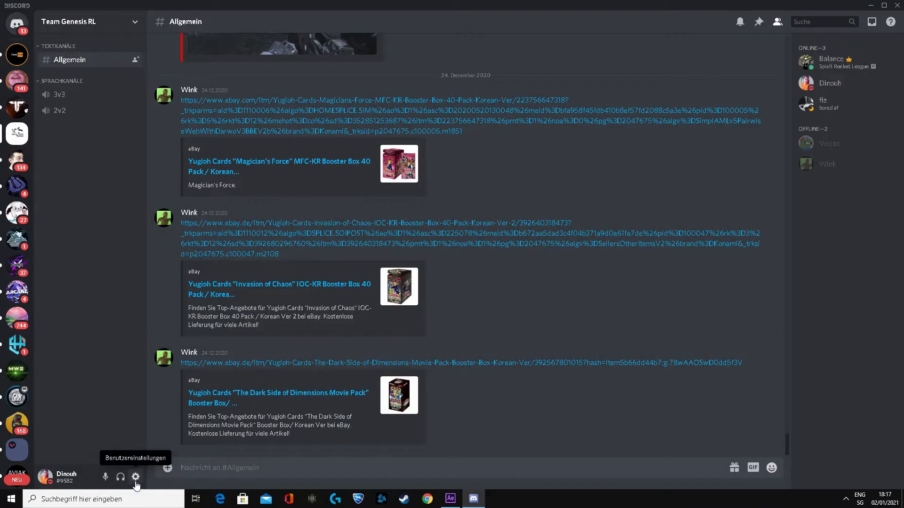
pyautogui.click(136, 478)
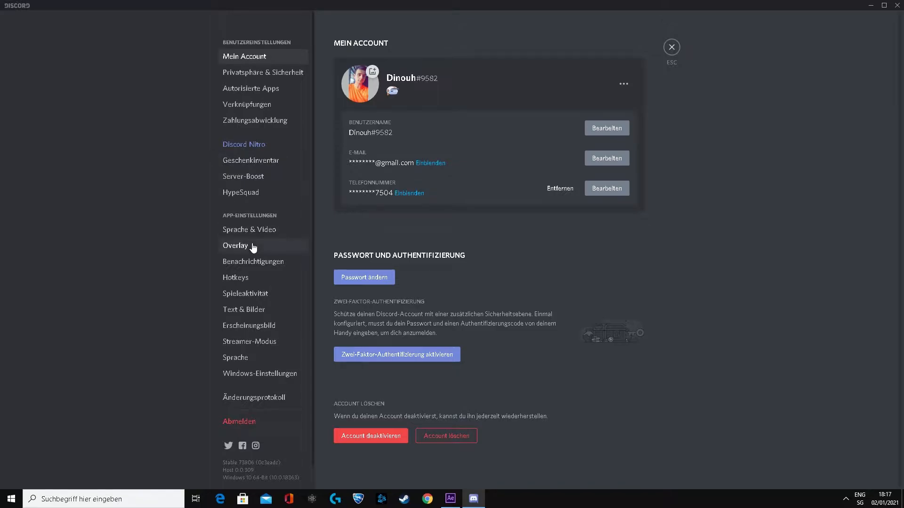
pyautogui.click(230, 246)
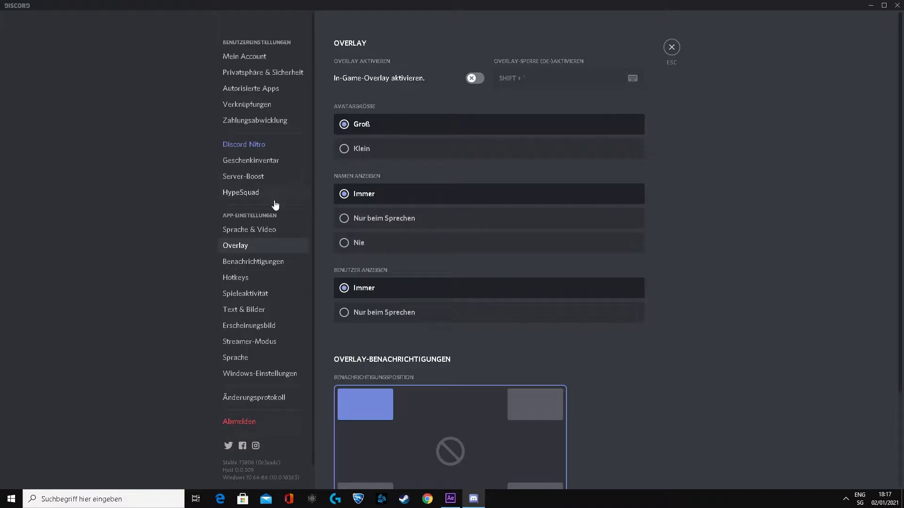
# - Check the hardware acceleration option in Discord's advanced appearance settings and close Discord
pyautogui.click(246, 325)
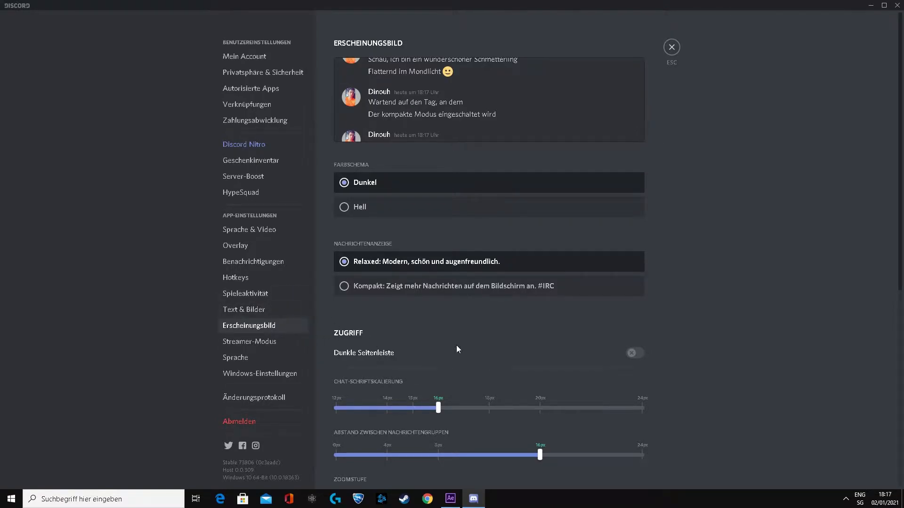
pyautogui.scroll(-5, 462, 348)
pyautogui.scroll(-1, 473, 354)
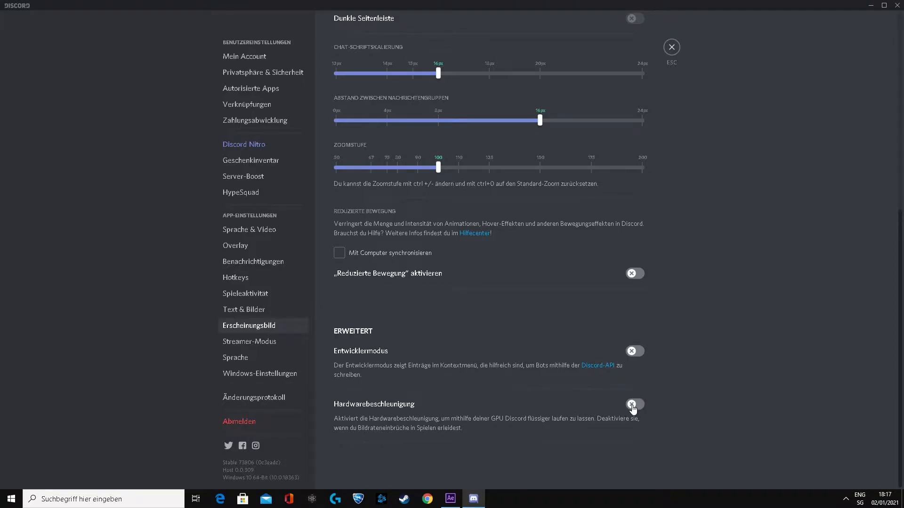
pyautogui.click(898, 5)
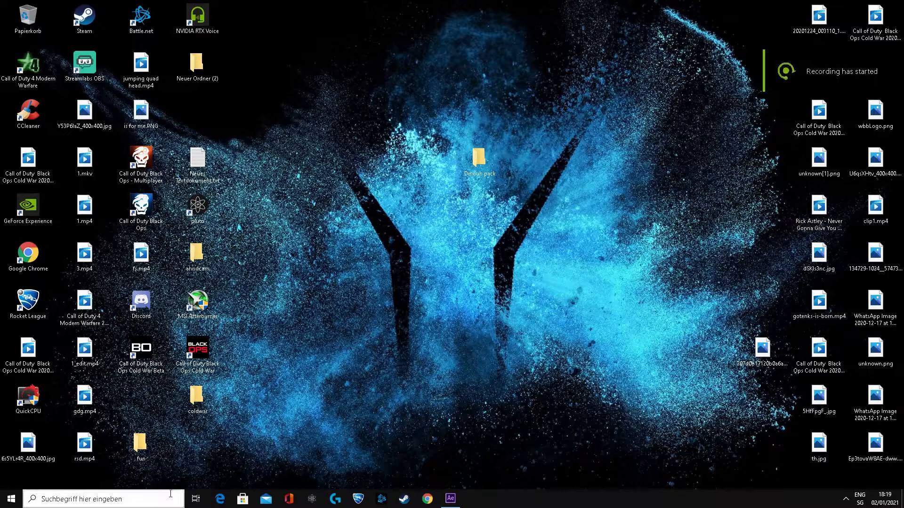
# - Open config.ini from the player folder of Call Of Duty Black Ops Cold War in Documents
pyautogui.click(150, 502)
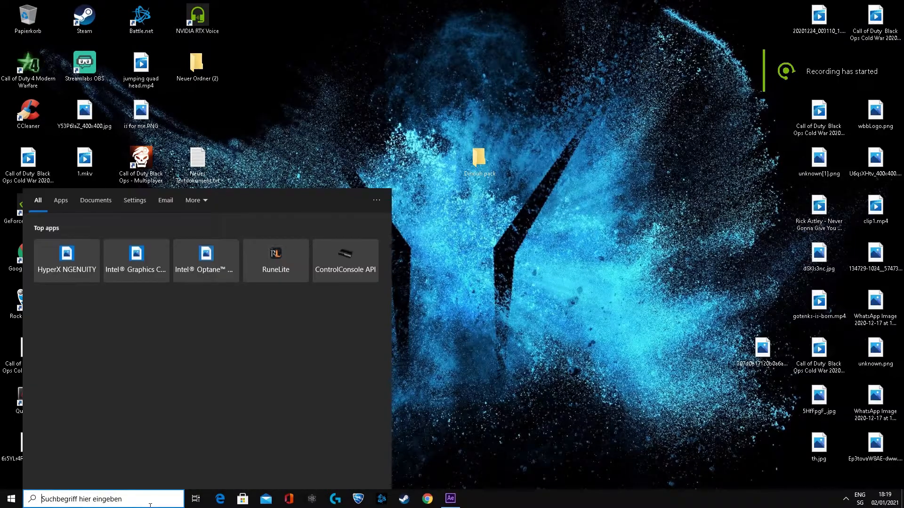
pyautogui.click(408, 376)
pyautogui.rightClick(11, 499)
pyautogui.click(30, 431)
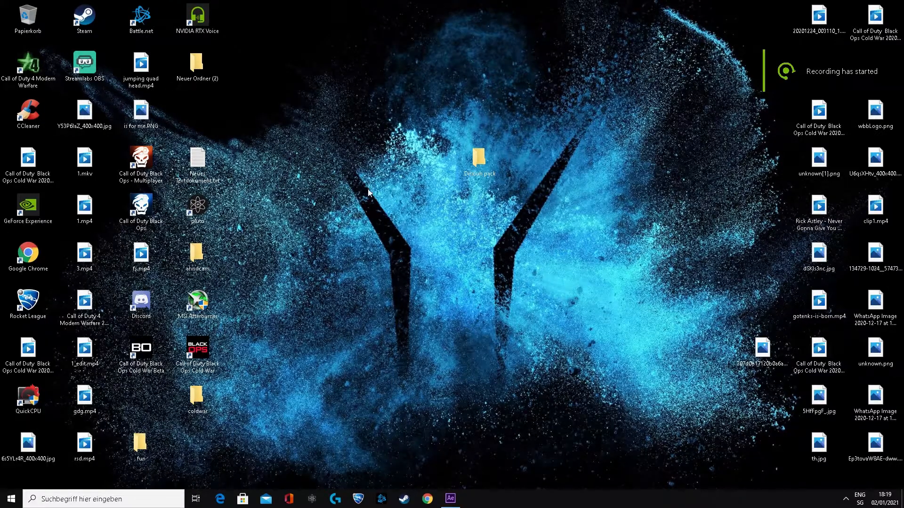
pyautogui.click(247, 201)
pyautogui.doubleClick(612, 172)
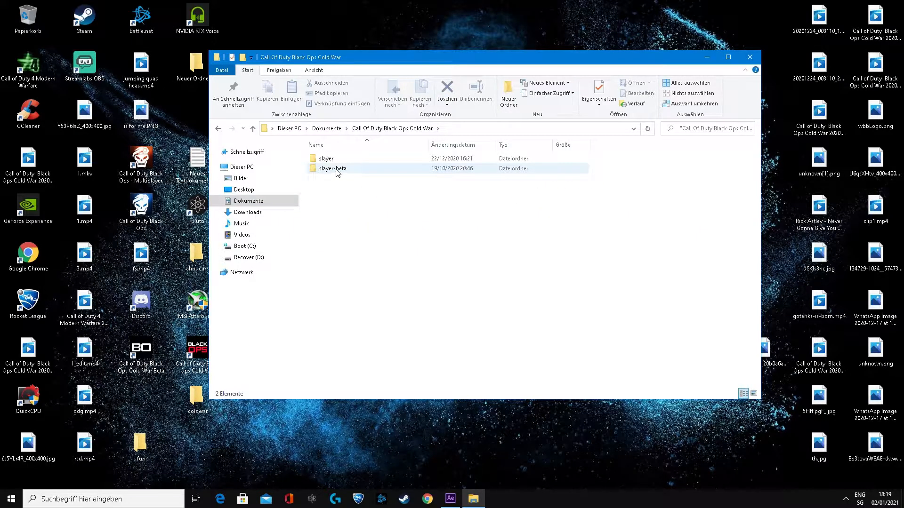
pyautogui.doubleClick(330, 159)
pyautogui.click(326, 189)
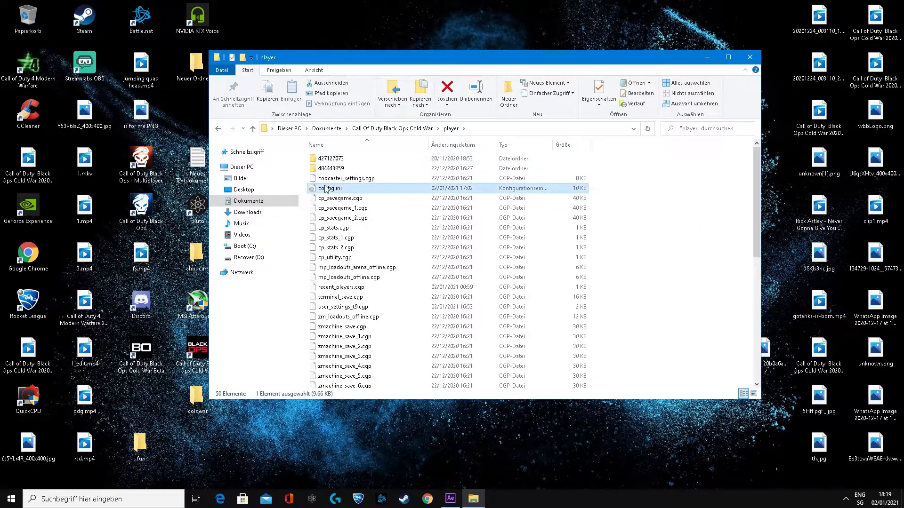
pyautogui.doubleClick(326, 188)
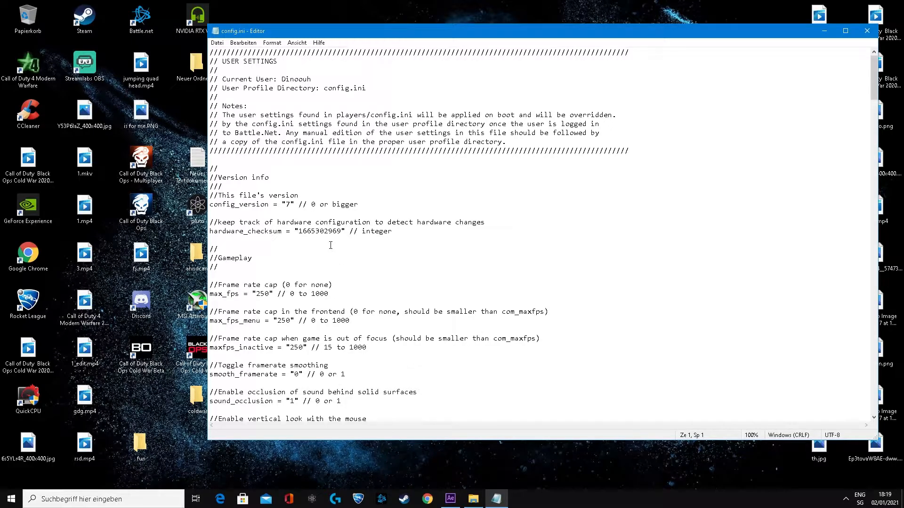
# - Search config.ini for "threads" to locate the worker_threads setting and close the search
pyautogui.hotkey('ctrl', 'f')
pyautogui.click(379, 128)
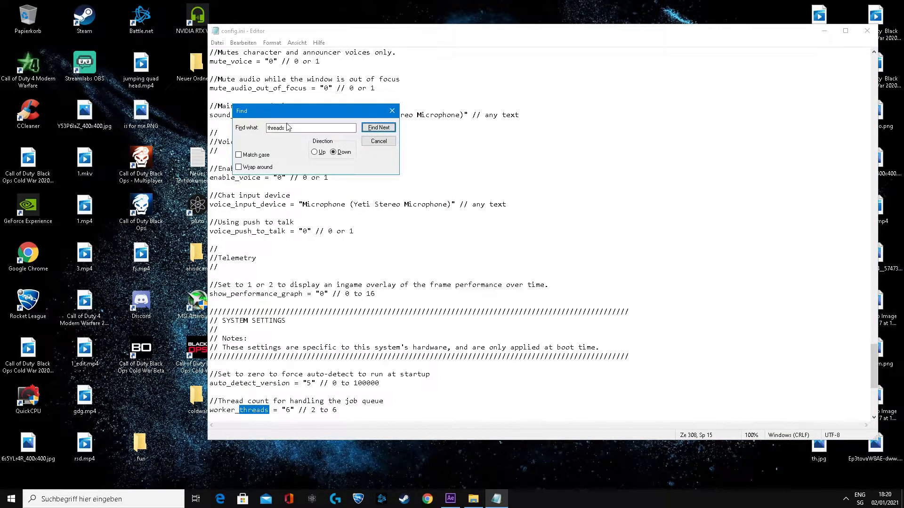
pyautogui.click(395, 112)
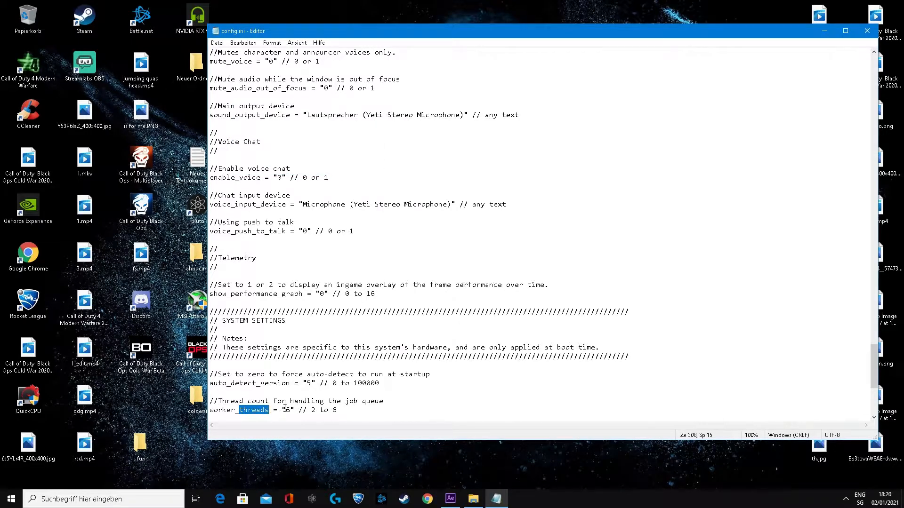
# - Check the processor's core count in the Task Manager's CPU performance details and close Task Manager
pyautogui.rightClick(11, 498)
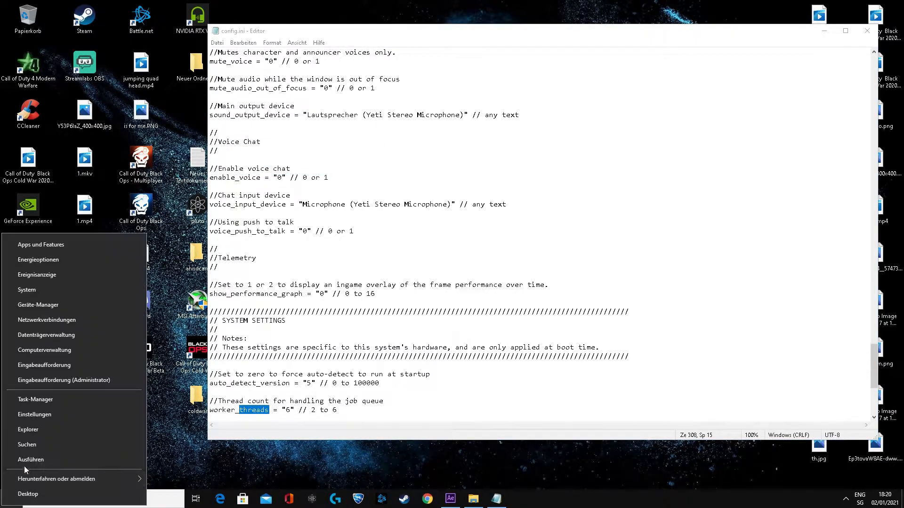
pyautogui.click(67, 402)
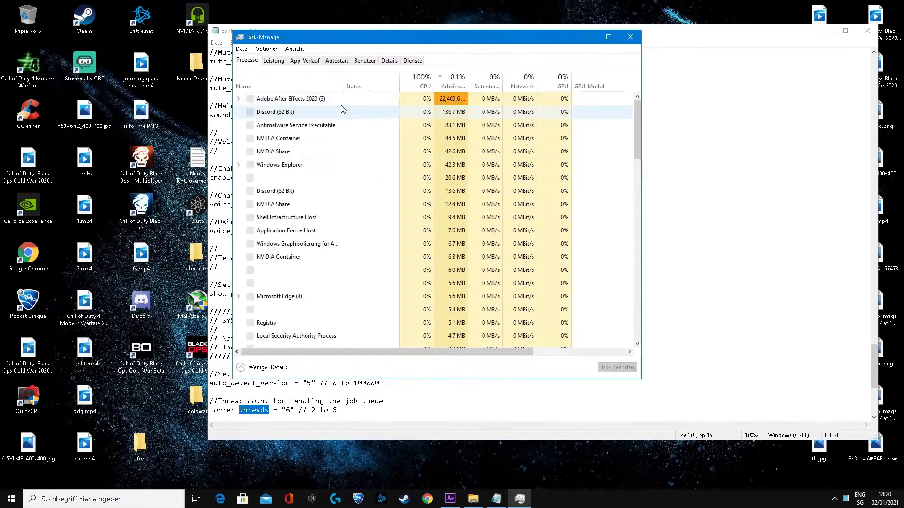
pyautogui.click(272, 61)
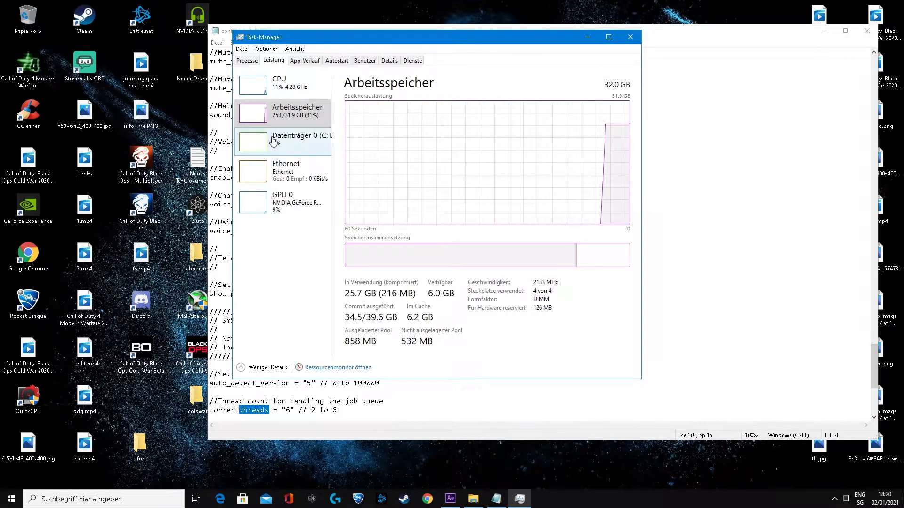
pyautogui.click(301, 89)
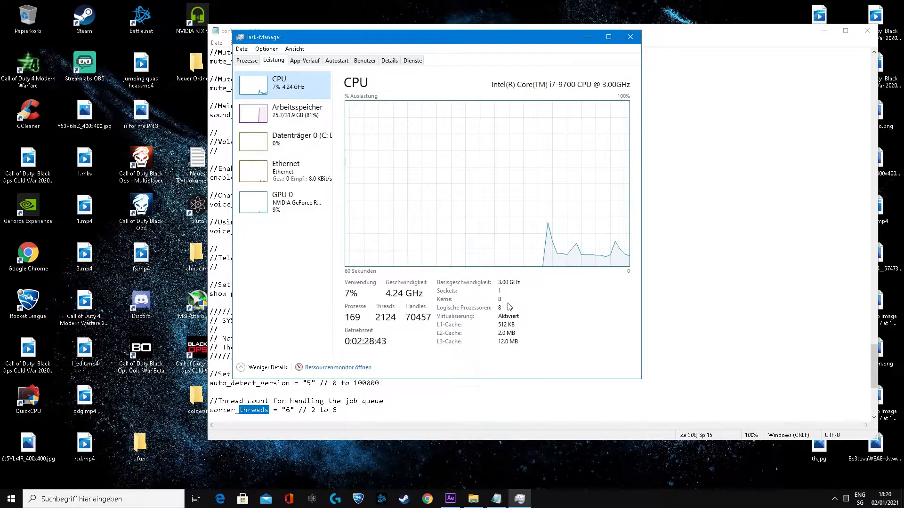
pyautogui.click(630, 37)
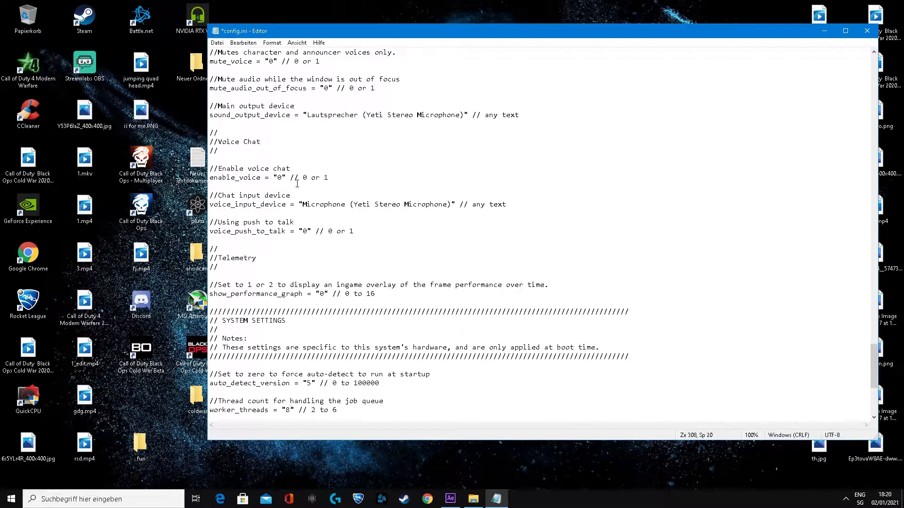
# - Set worker_threads to "8" in config.ini, save the file, and close the editor and the player folder
pyautogui.click(217, 44)
pyautogui.click(230, 85)
pyautogui.click(867, 31)
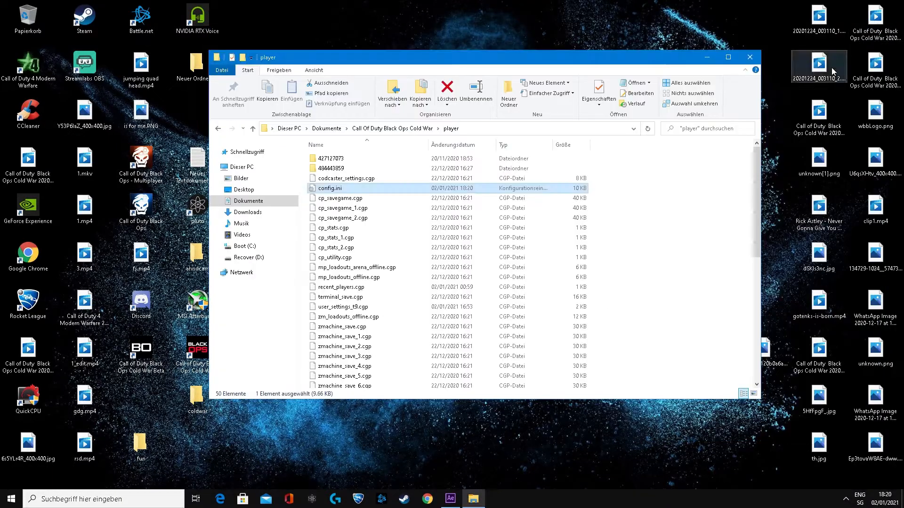
pyautogui.click(750, 58)
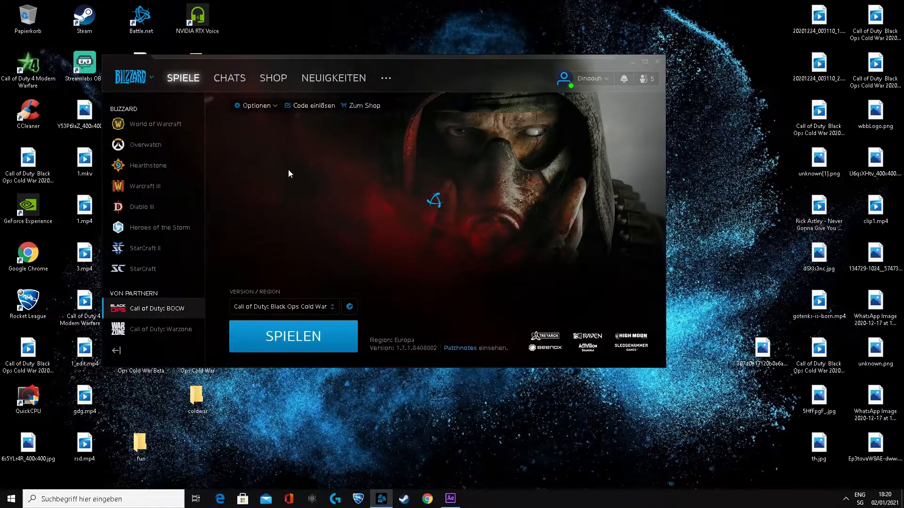
# - Launch Call of Duty: Black Ops Cold War from Battle.net and open the in-match graphics settings
pyautogui.click(303, 340)
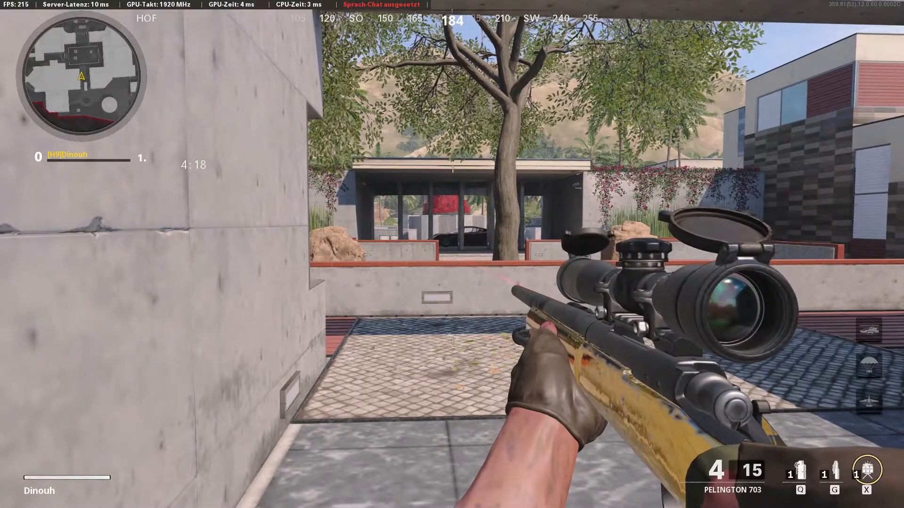
pyautogui.press('Escape')
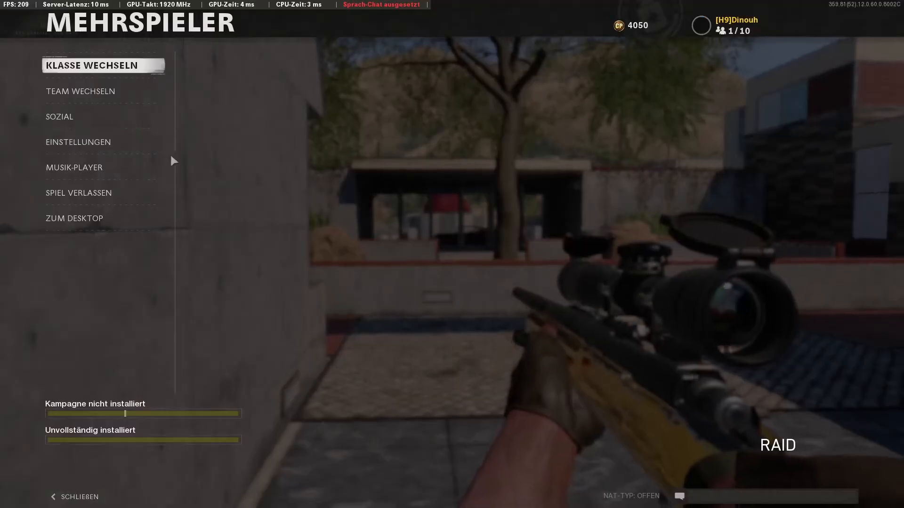
pyautogui.click(110, 149)
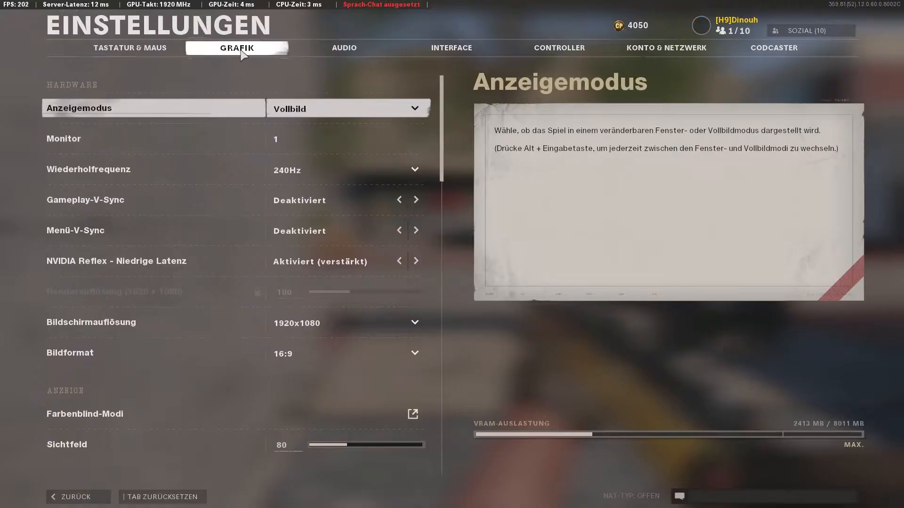
# - Try the windowed display modes in the graphics settings and return the display mode to Vollbild
pyautogui.click(327, 109)
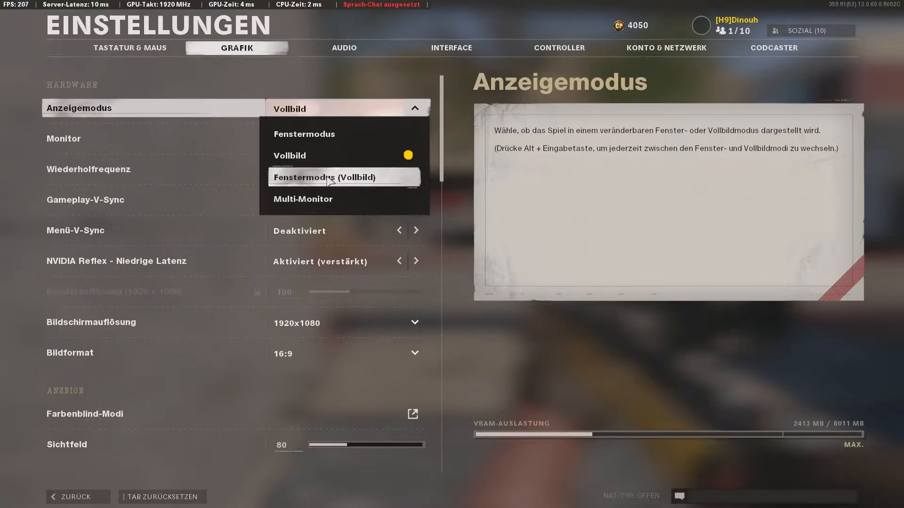
pyautogui.click(325, 181)
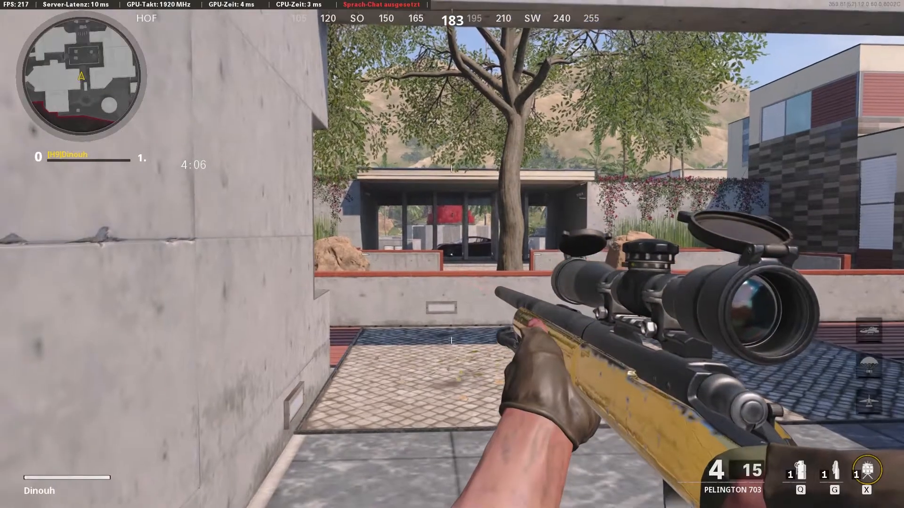
pyautogui.press('a')
pyautogui.press('Escape')
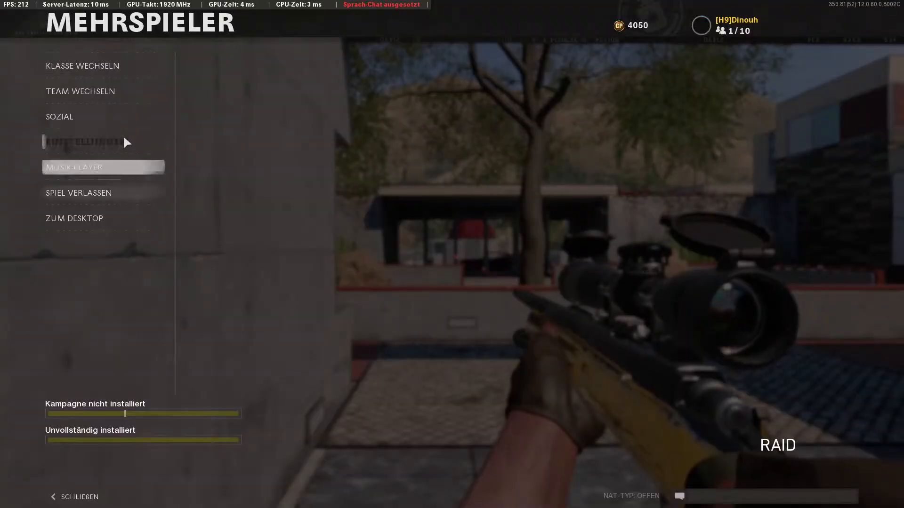
pyautogui.click(71, 142)
pyautogui.click(324, 109)
pyautogui.click(320, 134)
pyautogui.click(324, 109)
pyautogui.click(310, 157)
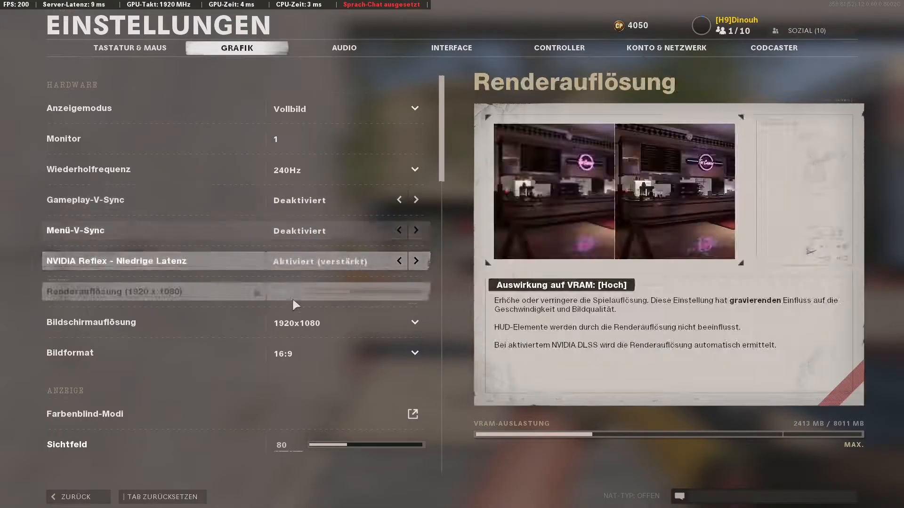
# - Check the refresh rate options, screen resolution and field of view in the graphics settings and return to the match
pyautogui.click(304, 175)
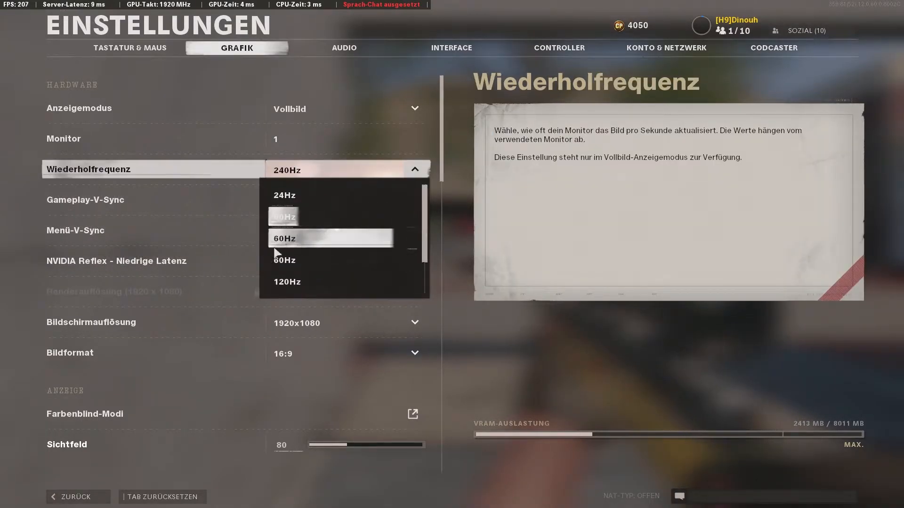
pyautogui.click(335, 165)
pyautogui.scroll(-3, 294, 212)
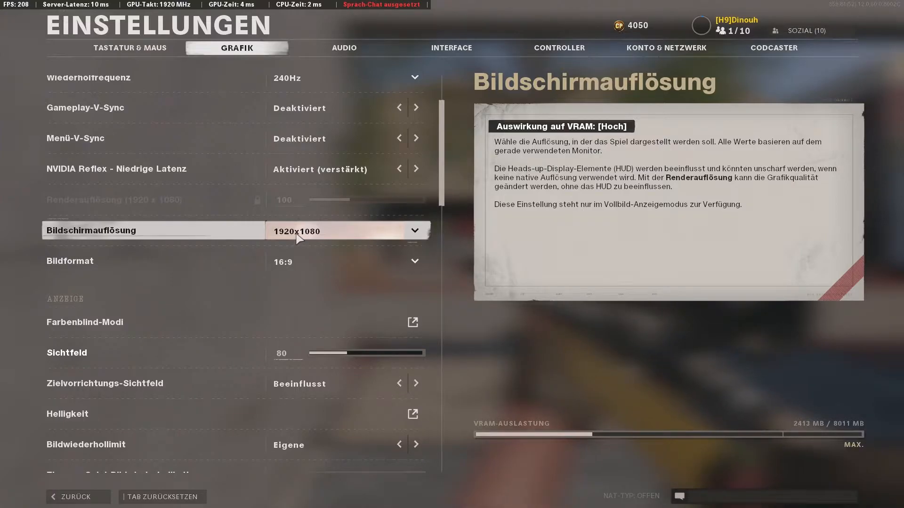
pyautogui.scroll(-2, 297, 305)
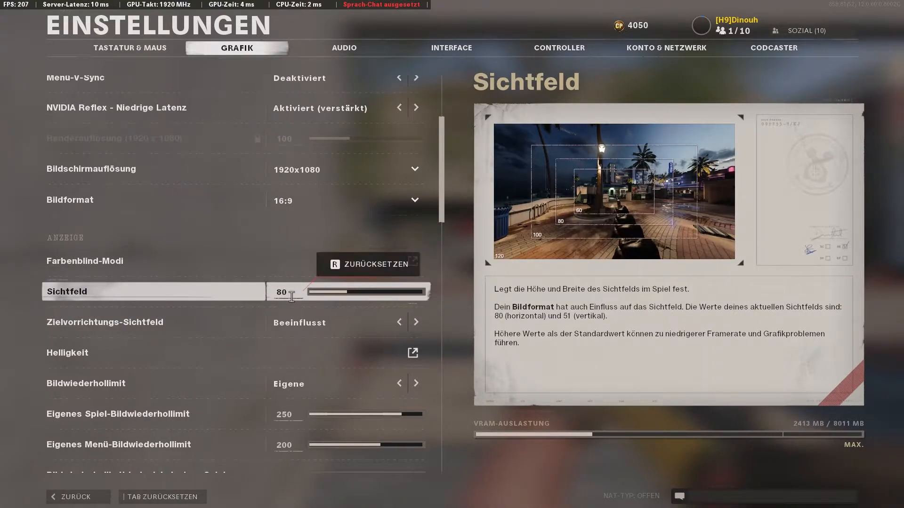
pyautogui.scroll(-1, 292, 296)
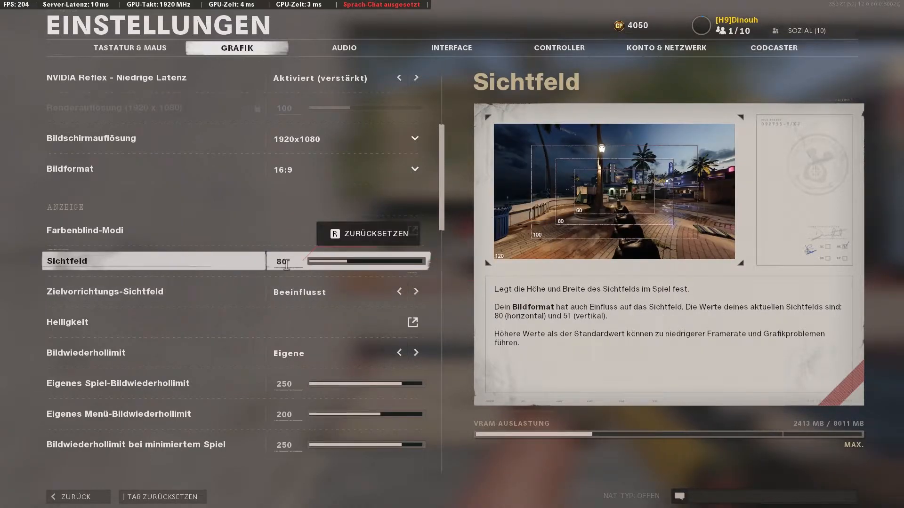
pyautogui.press('Escape')
pyautogui.press('Escape')
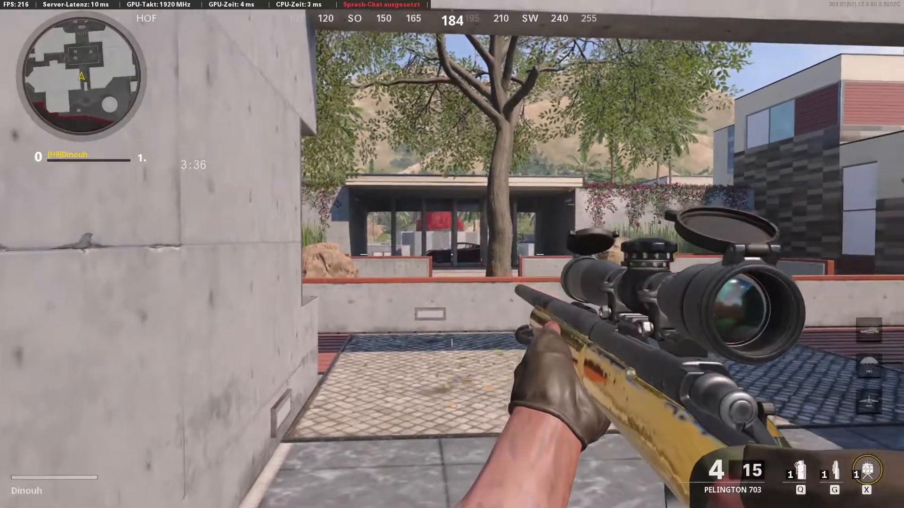
# - Review the graphics settings for frame rate limits, textures, shadows, ray tracing, post-processing, advanced options and NVIDIA Reflex
pyautogui.press('Escape')
pyautogui.click(108, 151)
pyautogui.scroll(-3, 313, 319)
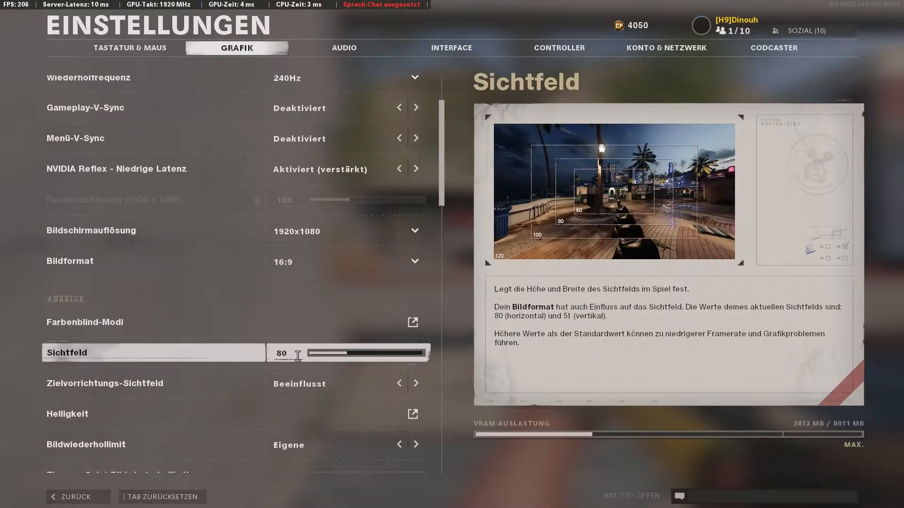
pyautogui.scroll(-7, 298, 355)
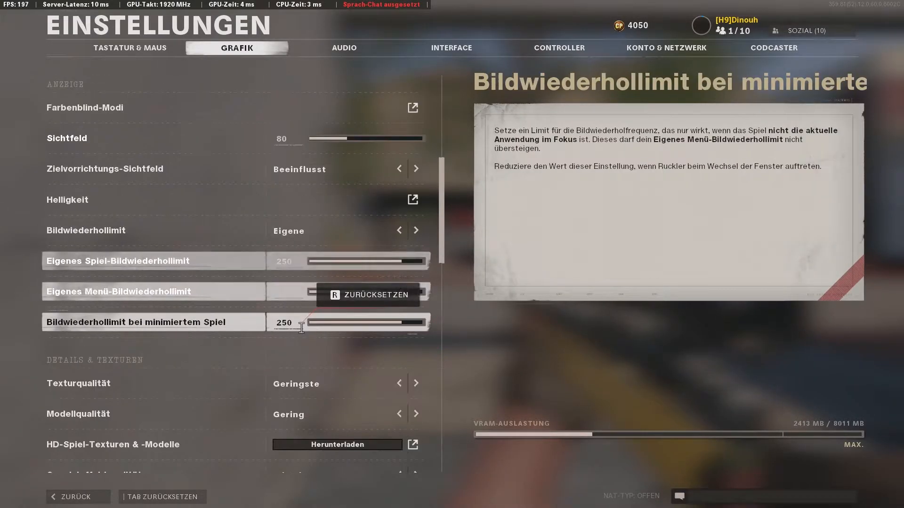
pyautogui.scroll(-3, 301, 328)
pyautogui.scroll(-2, 141, 287)
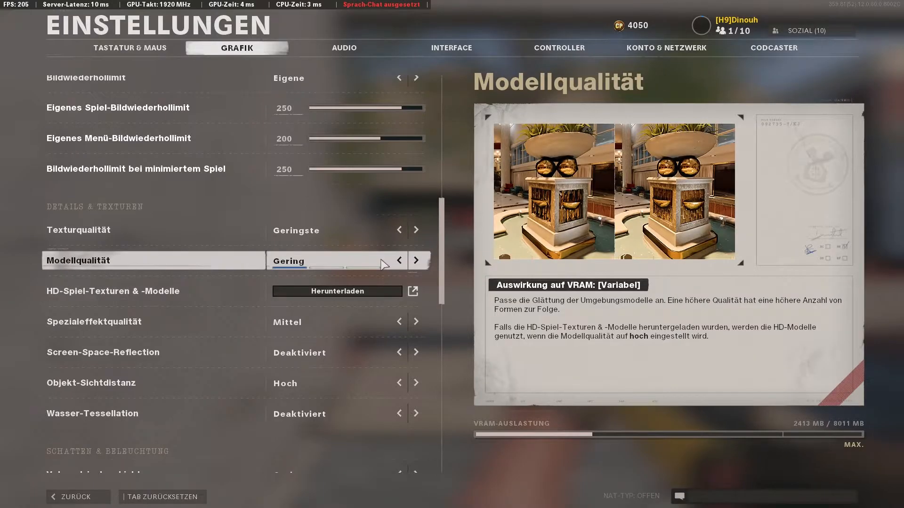
pyautogui.scroll(-7, 395, 266)
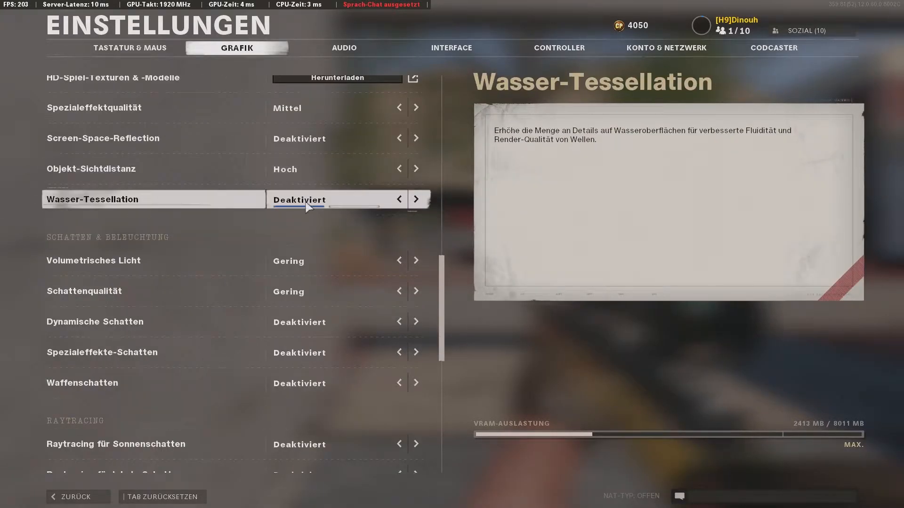
pyautogui.scroll(-12, 278, 270)
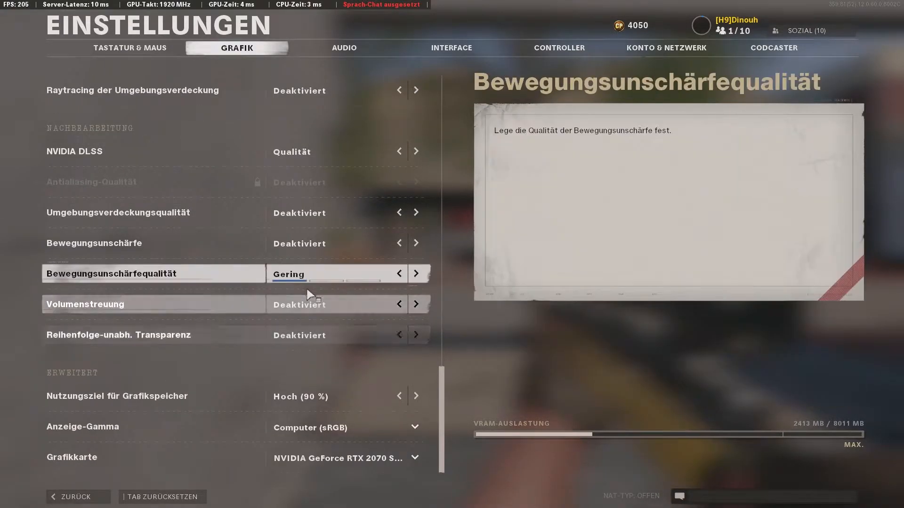
pyautogui.scroll(11, 329, 349)
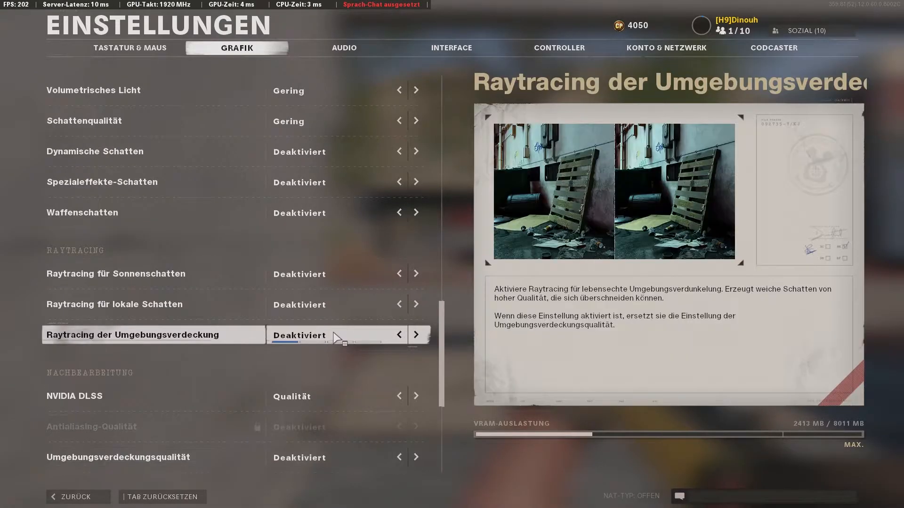
pyautogui.scroll(5, 338, 336)
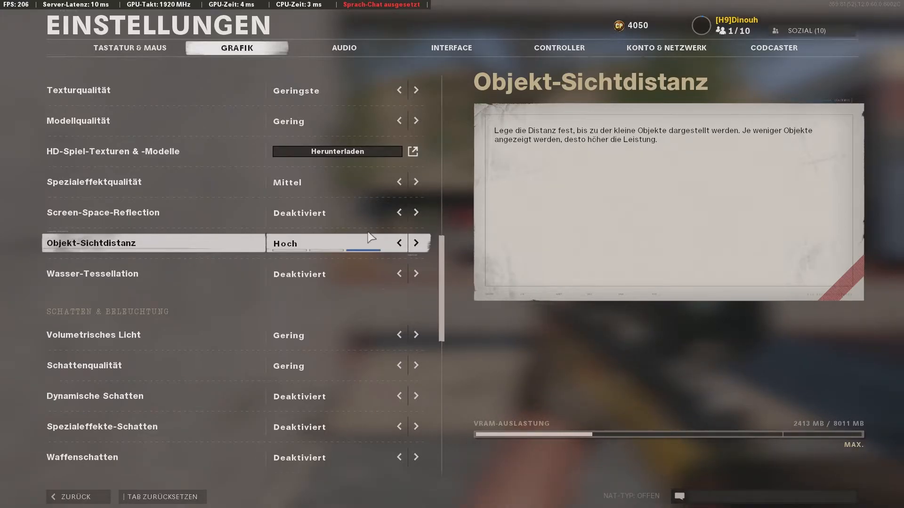
pyautogui.scroll(10, 414, 151)
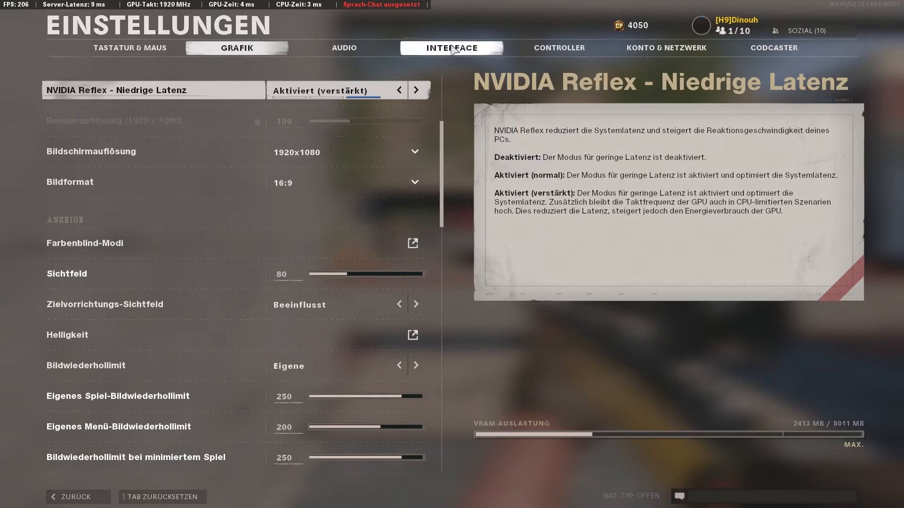
# - Examine the telemetry display options in the interface settings and return to the match
pyautogui.click(452, 48)
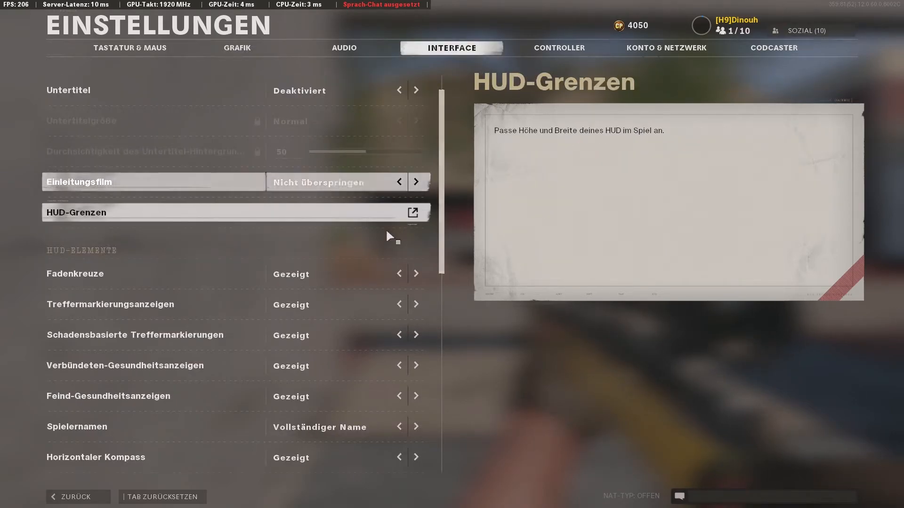
pyautogui.scroll(-6, 273, 287)
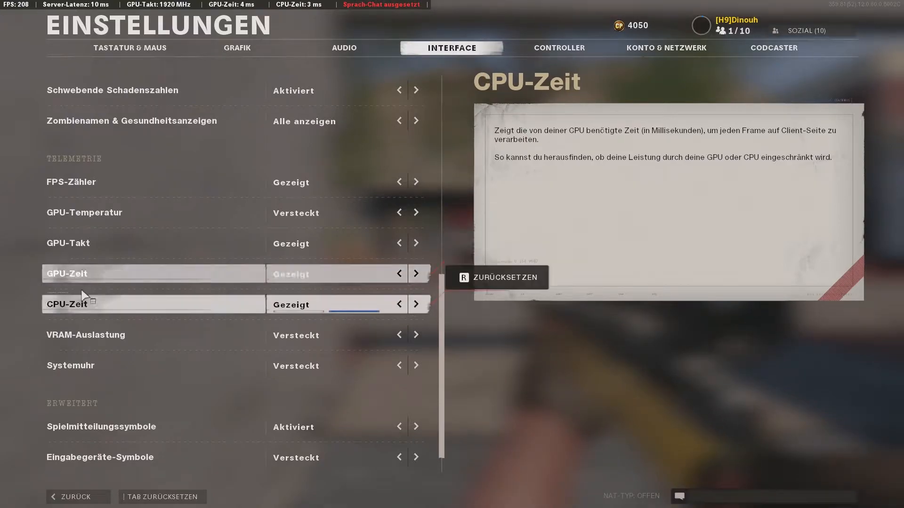
pyautogui.press('Escape')
pyautogui.press('Escape')
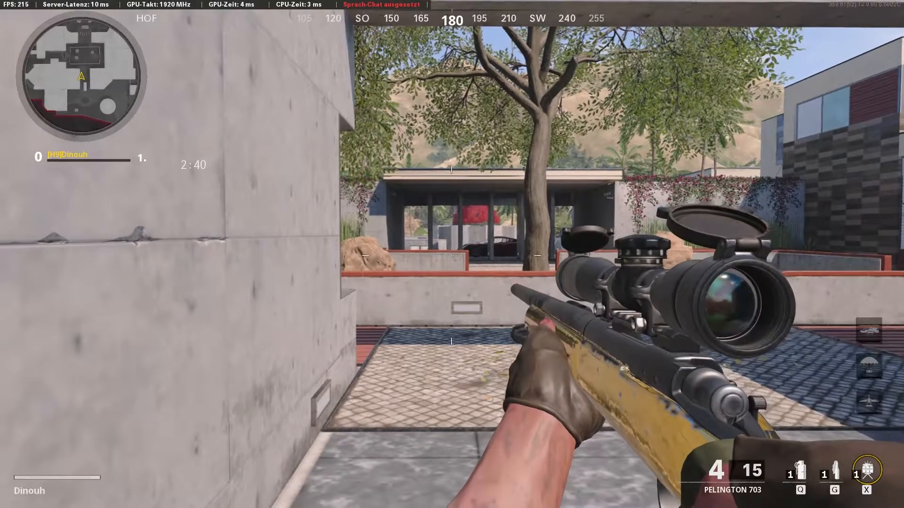
# - Walk around the Raid map to observe the performance telemetry during play
pyautogui.press('Escape')
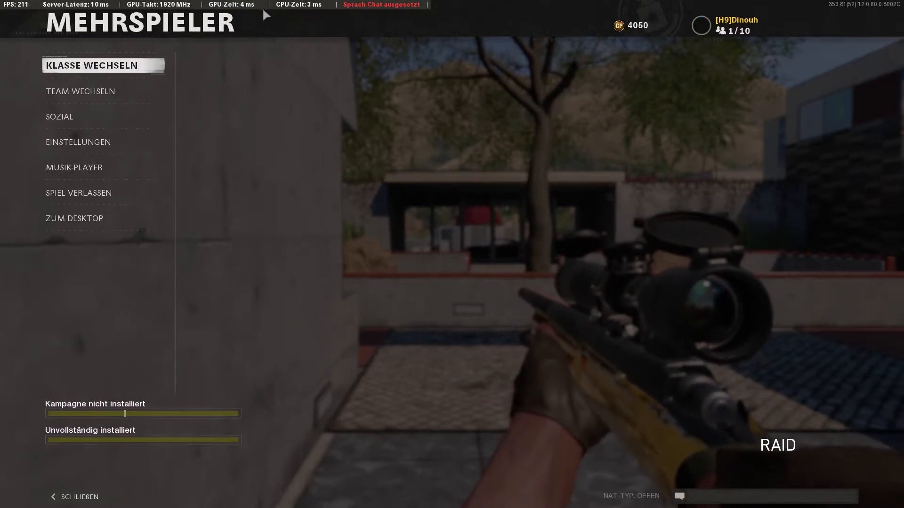
pyautogui.press('Escape')
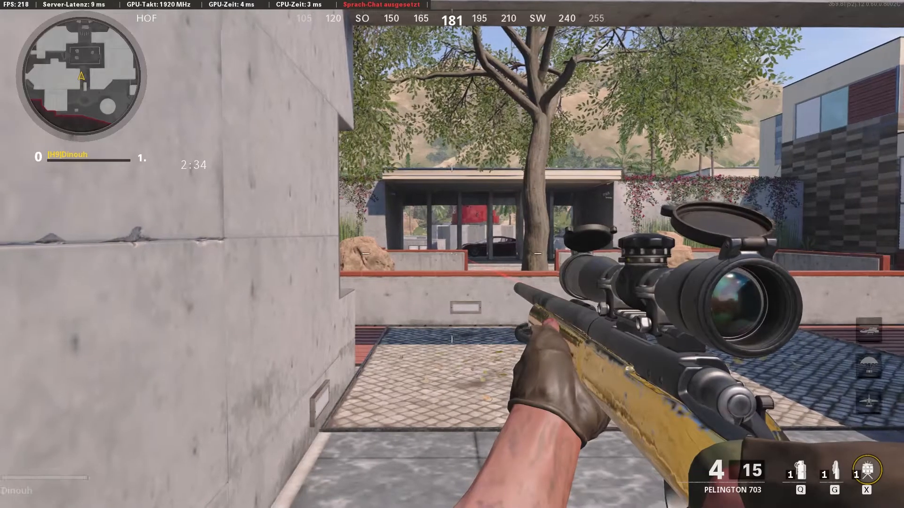
pyautogui.press('w')
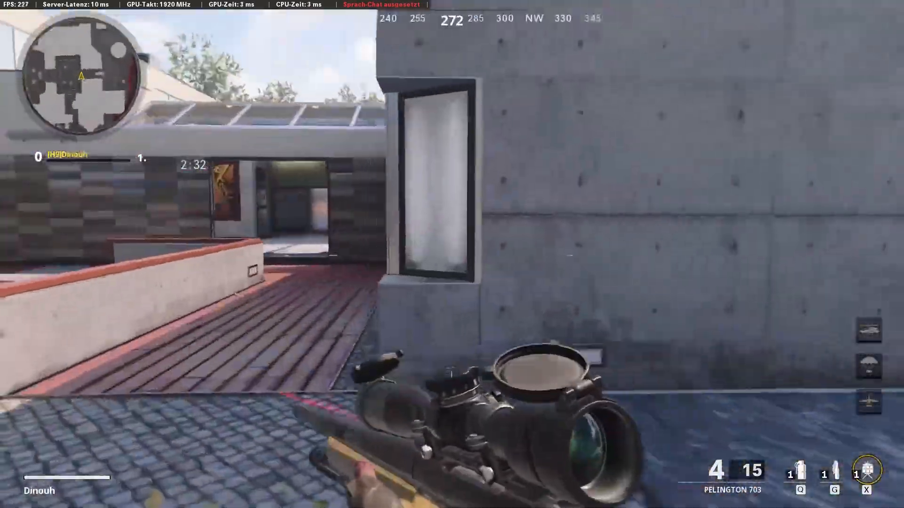
pyautogui.press('w')
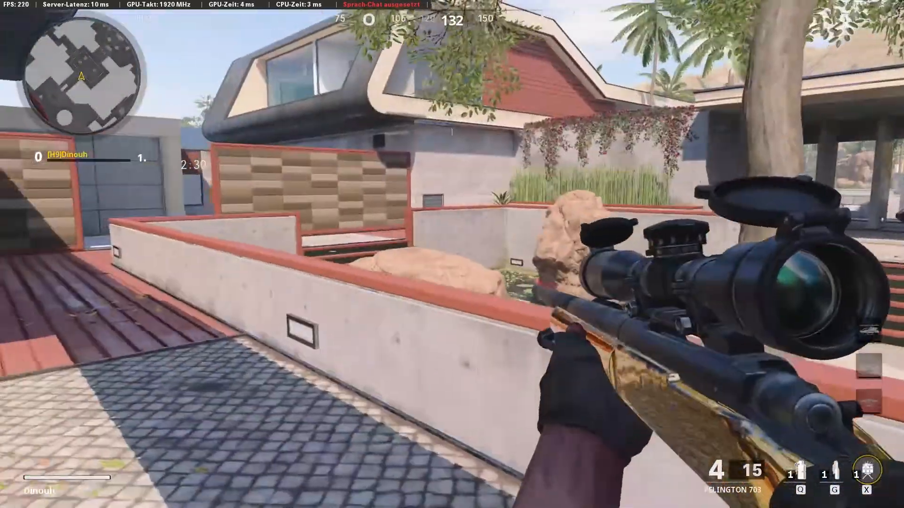
pyautogui.press('w')
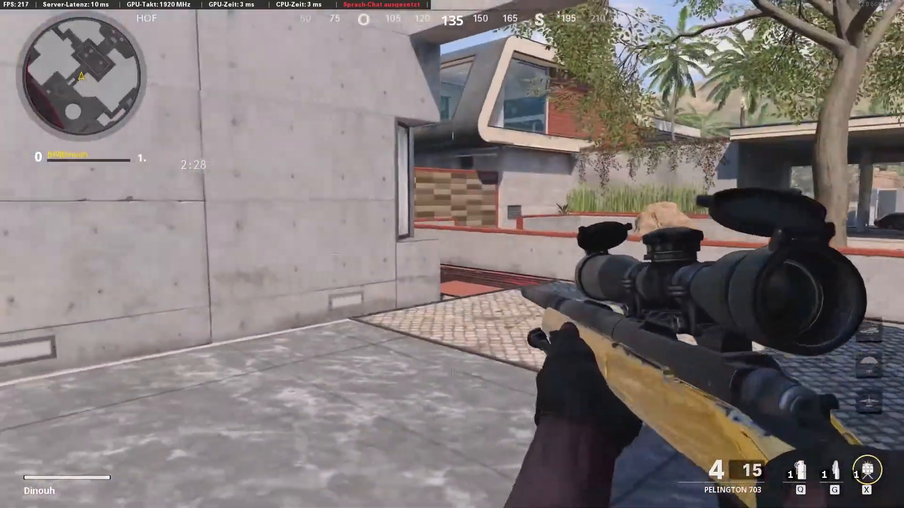
# - Move through the courtyard on the Raid map while watching the frame rate and latency telemetry
pyautogui.press('w')
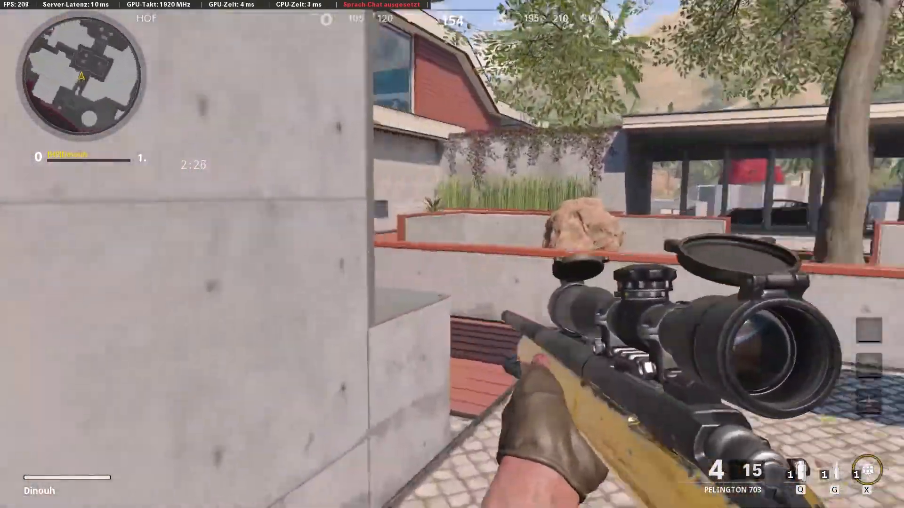
pyautogui.press('w')
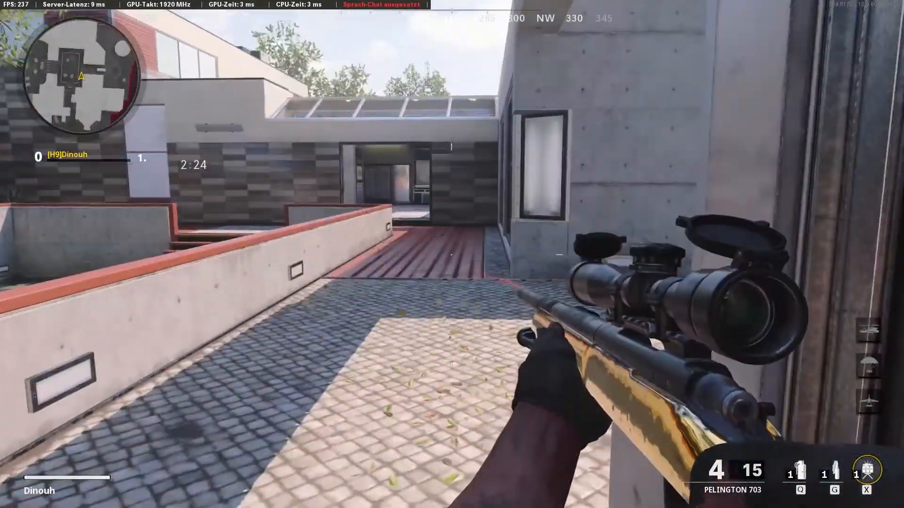
pyautogui.press('w')
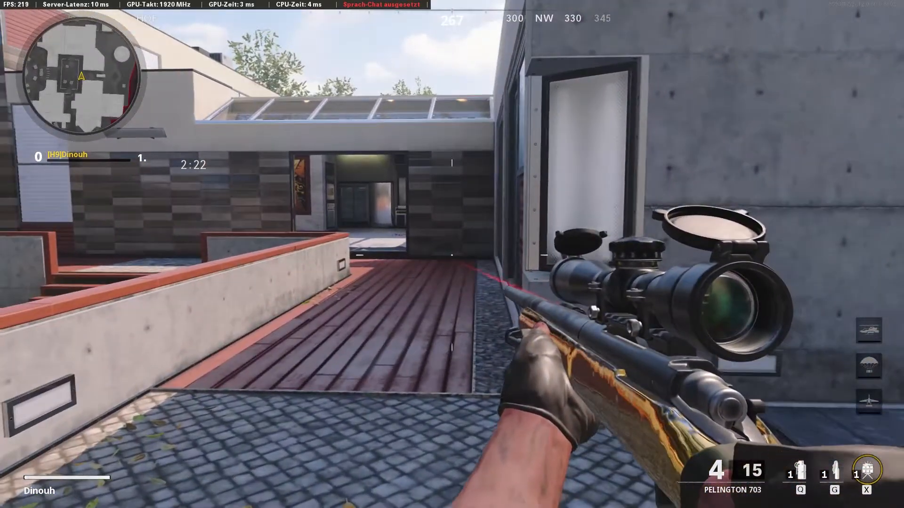
pyautogui.press('w')
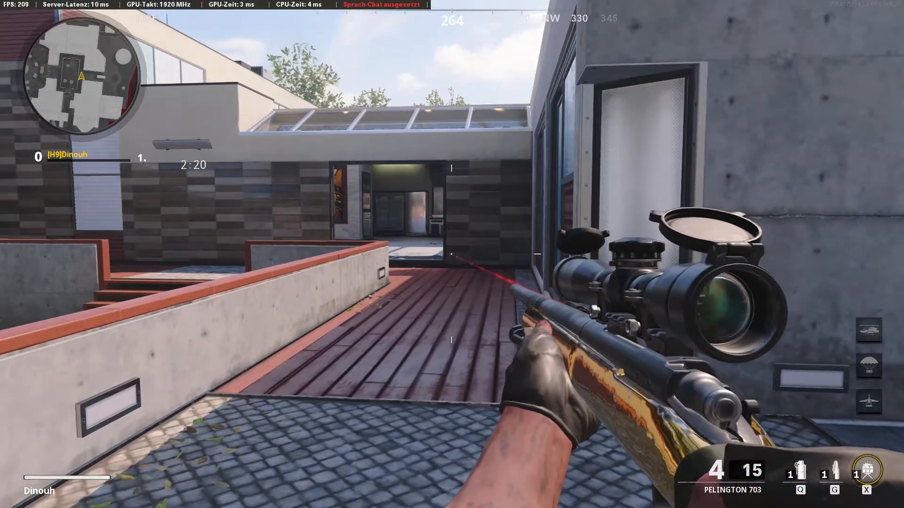
# - Open the interface settings and check the telemetry options from the FPS counter to the system clock
pyautogui.press('Escape')
pyautogui.click(80, 141)
pyautogui.scroll(-10, 335, 272)
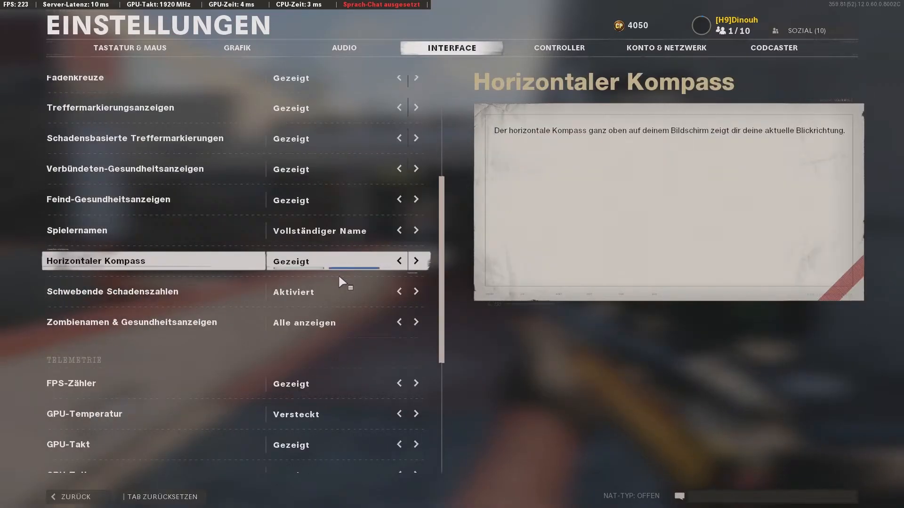
pyautogui.scroll(-3, 329, 254)
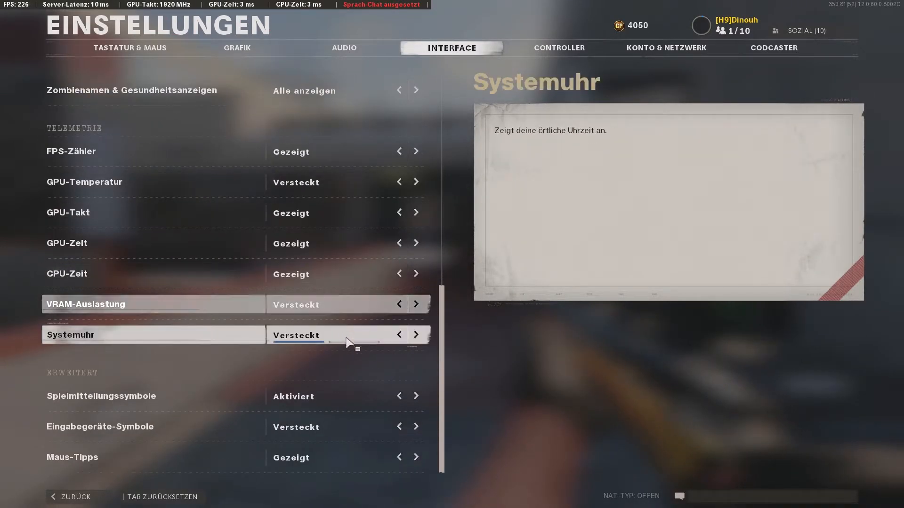
pyautogui.scroll(6, 353, 349)
pyautogui.scroll(5, 340, 330)
# - Review the graphics settings for display, textures, shadows and ray tracing, and switch NVIDIA DLSS to the previous mode option
pyautogui.click(238, 48)
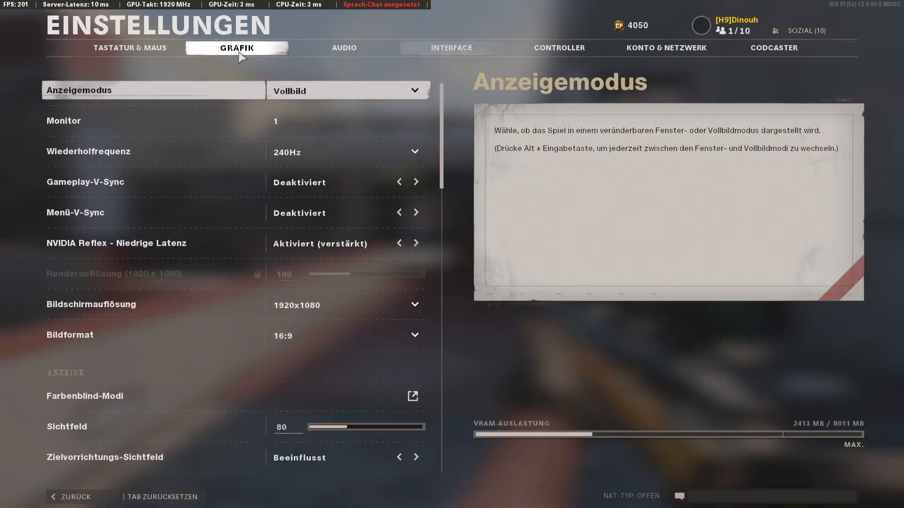
pyautogui.scroll(-6, 315, 251)
pyautogui.scroll(7, 323, 253)
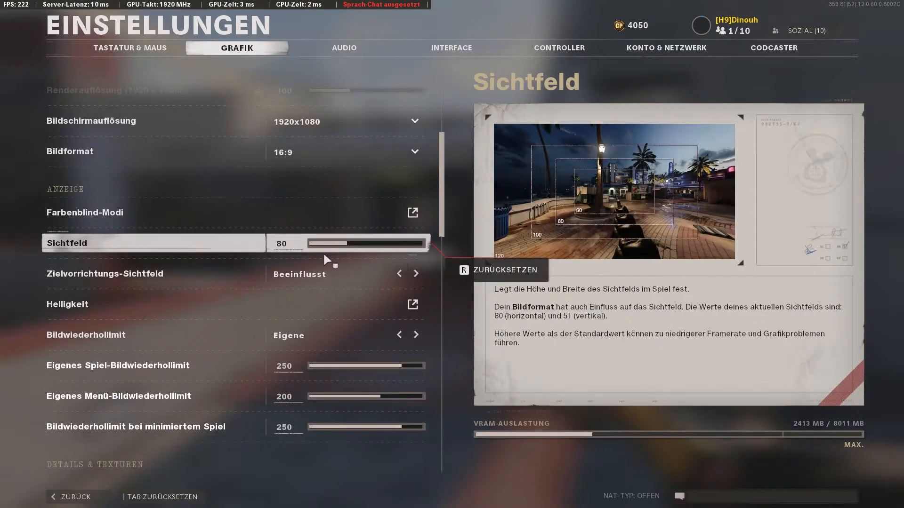
pyautogui.scroll(-5, 326, 254)
pyautogui.scroll(-15, 326, 256)
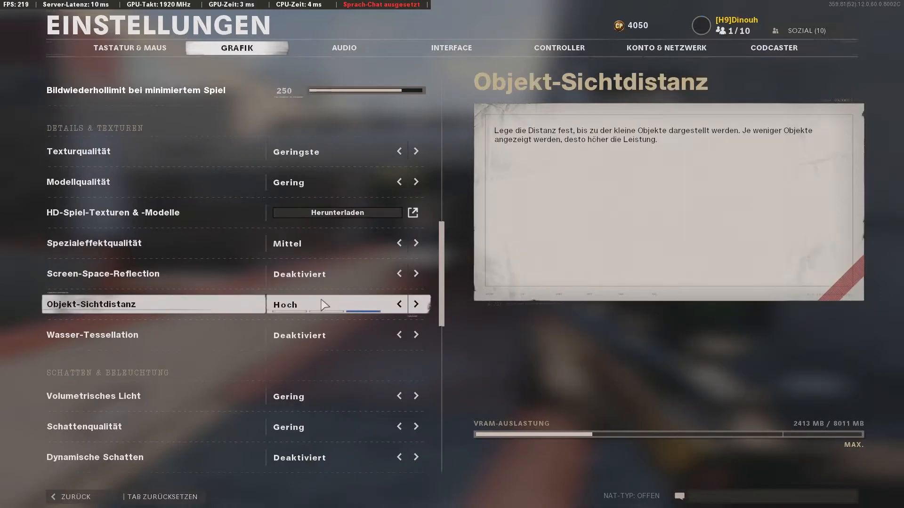
pyautogui.scroll(-4, 311, 297)
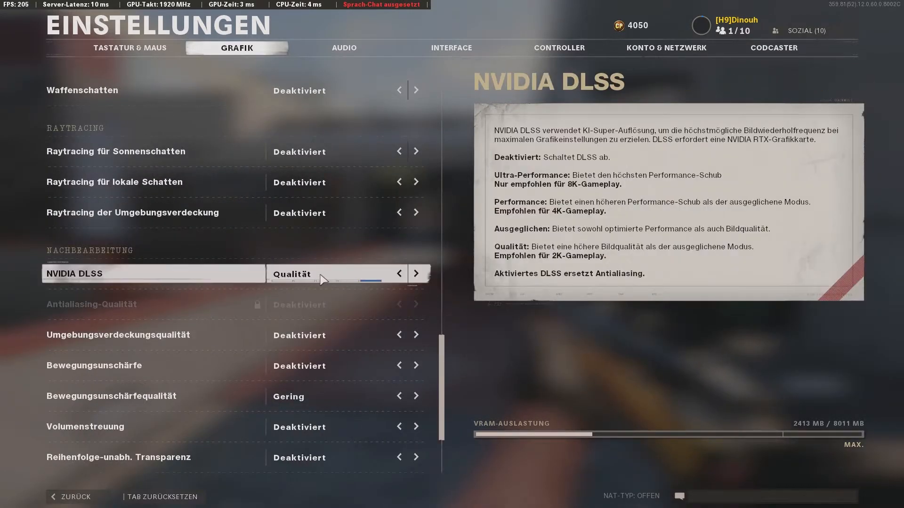
pyautogui.click(399, 275)
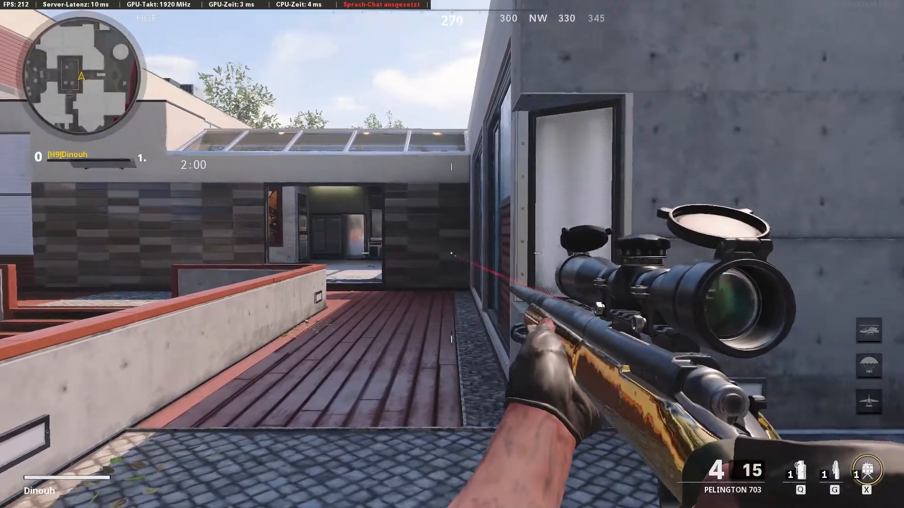
# - Switch from the match to After Effects and return to Black Ops Cold War
pyautogui.press('w')
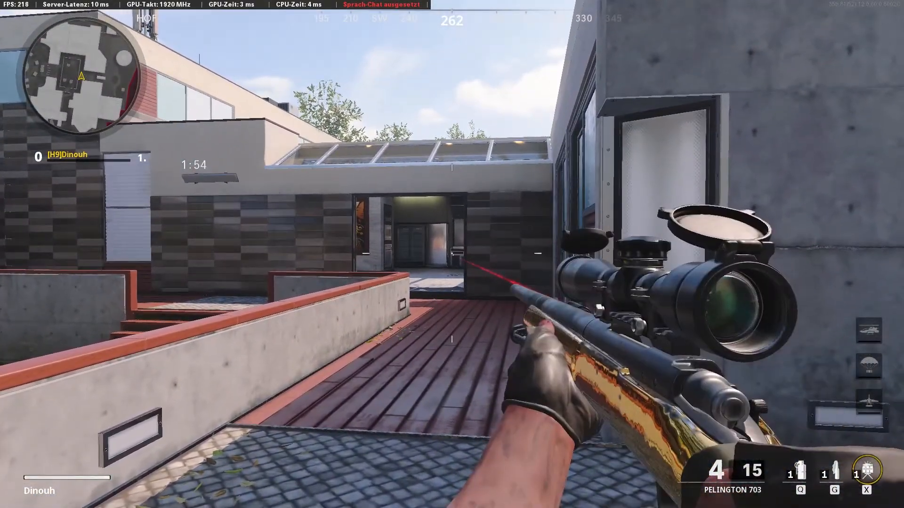
pyautogui.hotkey('alt', 'Tab')
pyautogui.click(451, 499)
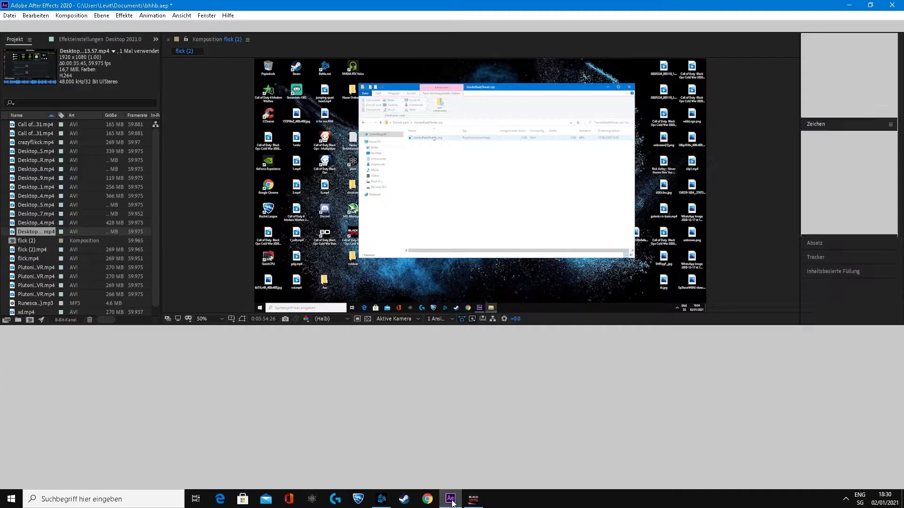
pyautogui.hotkey('alt', 'Tab')
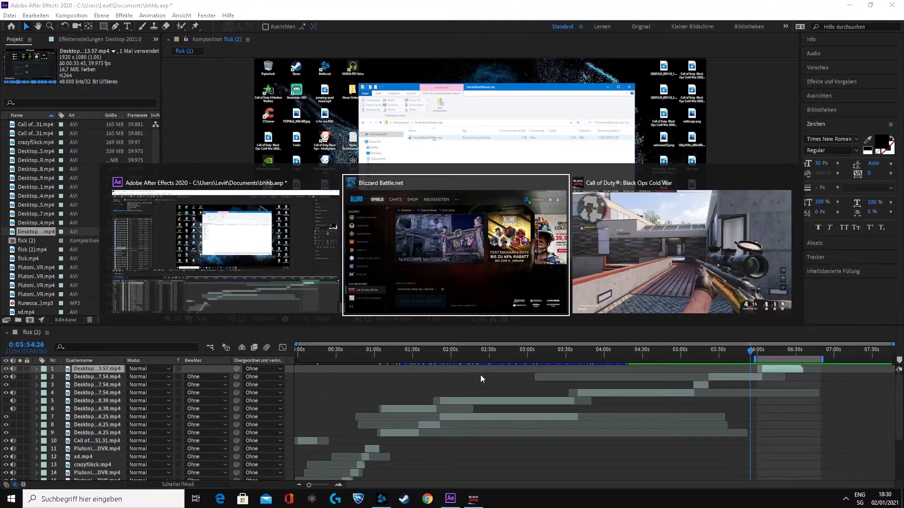
pyautogui.hotkey('alt', 'Tab')
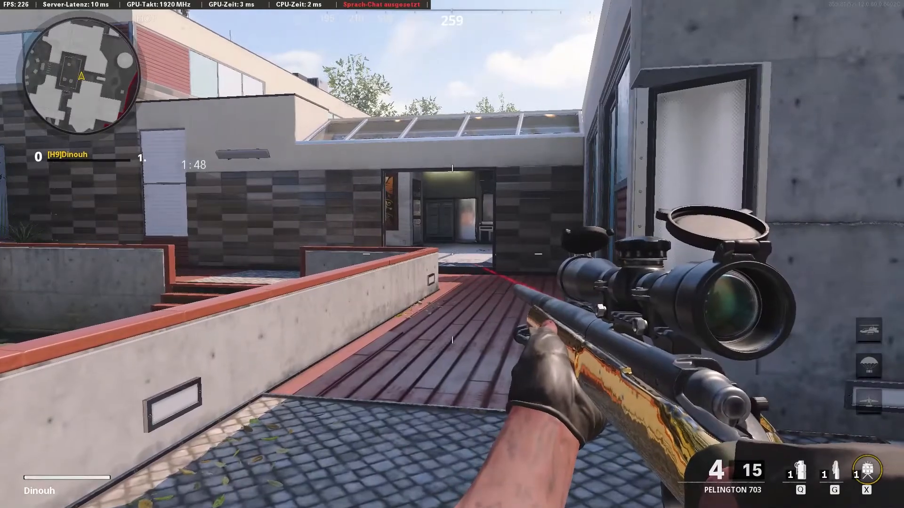
# - Walk along the wooden walkway and out to the courtyard sculpture to observe the telemetry during play
pyautogui.press('w')
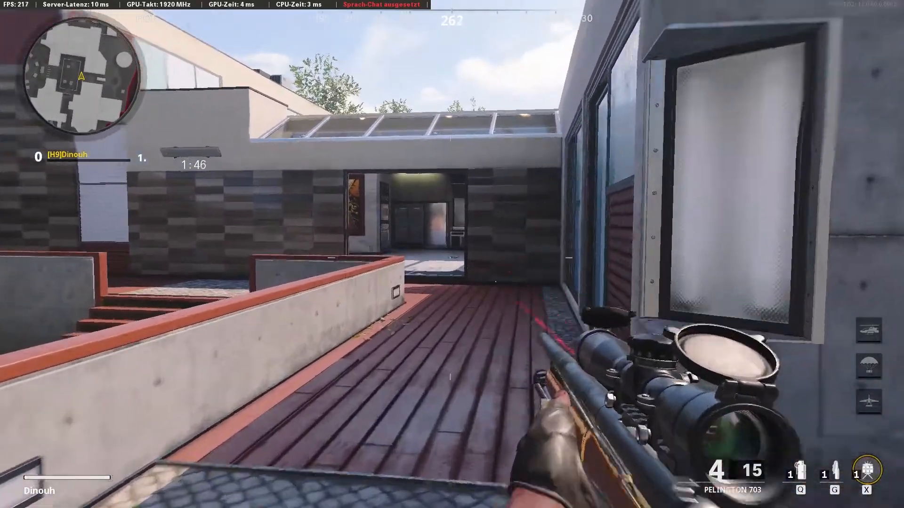
pyautogui.press('w')
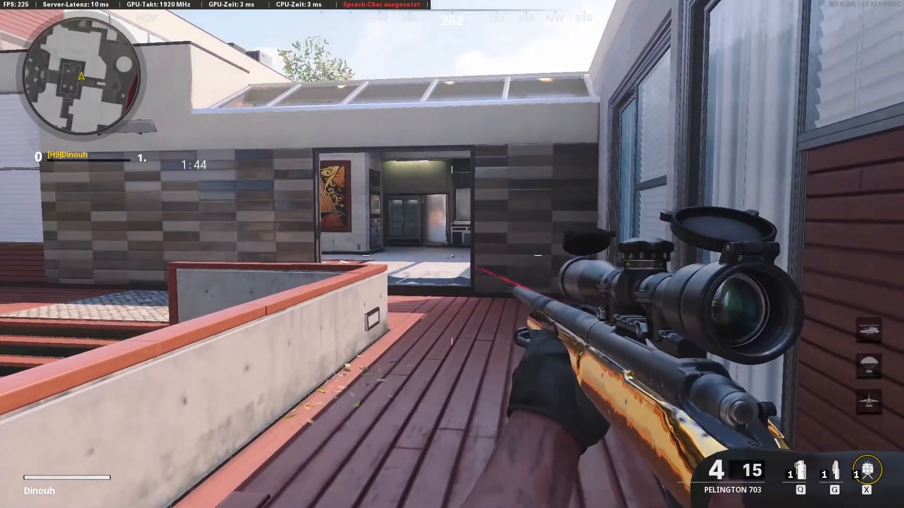
pyautogui.press('w')
pyautogui.press('w')
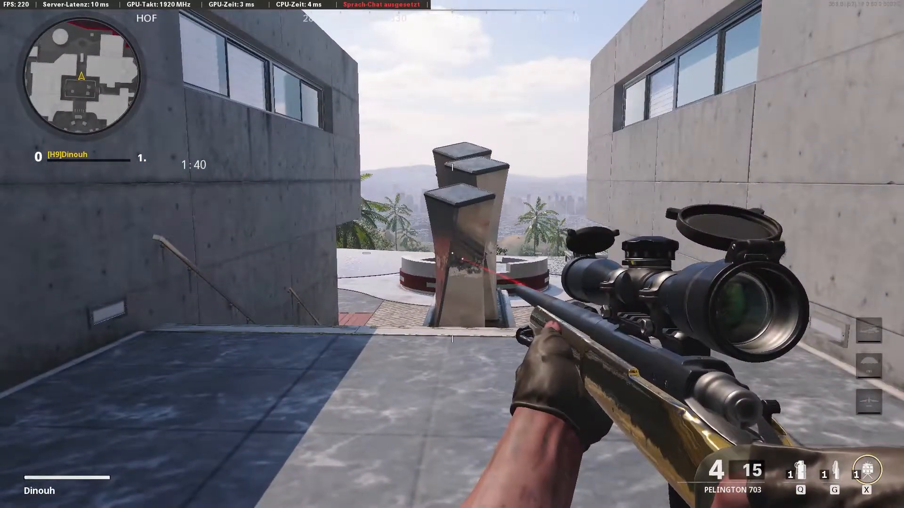
# - Leave the game for Intelligent standby list cleaner and start its monitoring with the custom timer resolution of 0.50 enabled
pyautogui.press('Escape')
pyautogui.hotkey('alt', 'Tab')
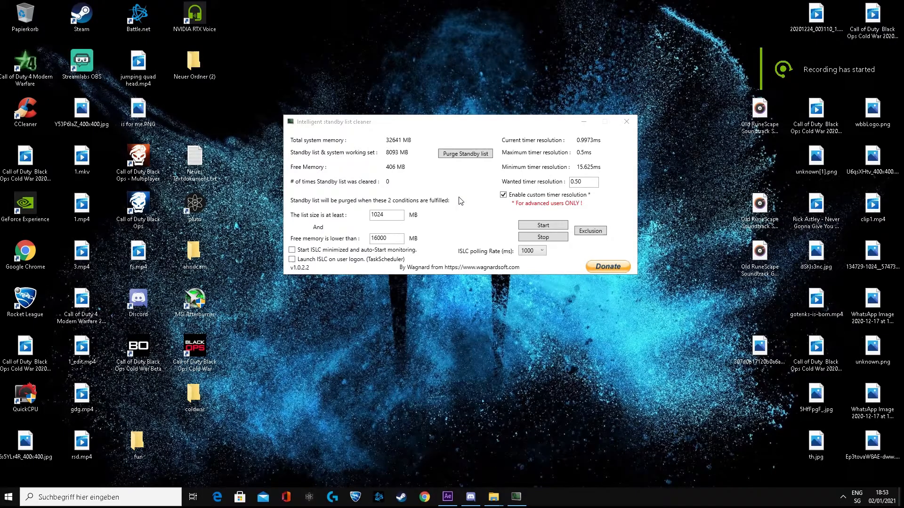
pyautogui.moveTo(435, 122); pyautogui.dragTo(451, 112)
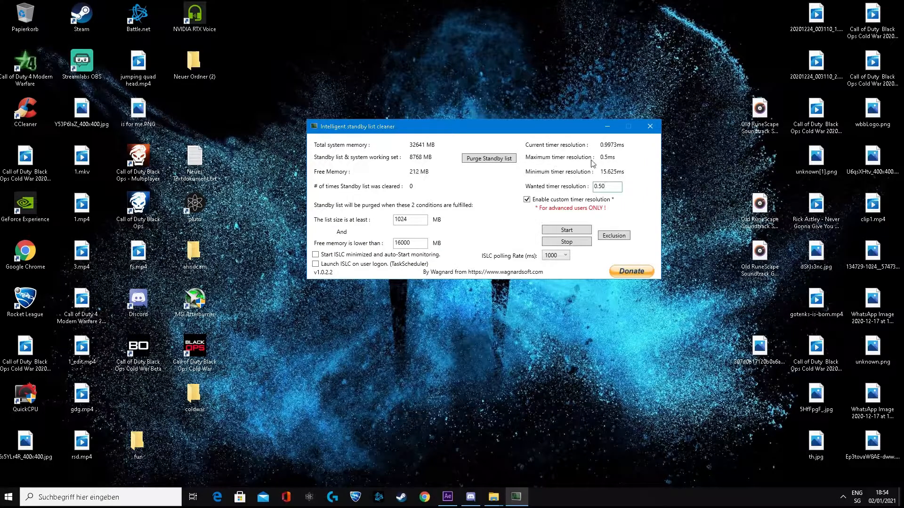
pyautogui.click(567, 230)
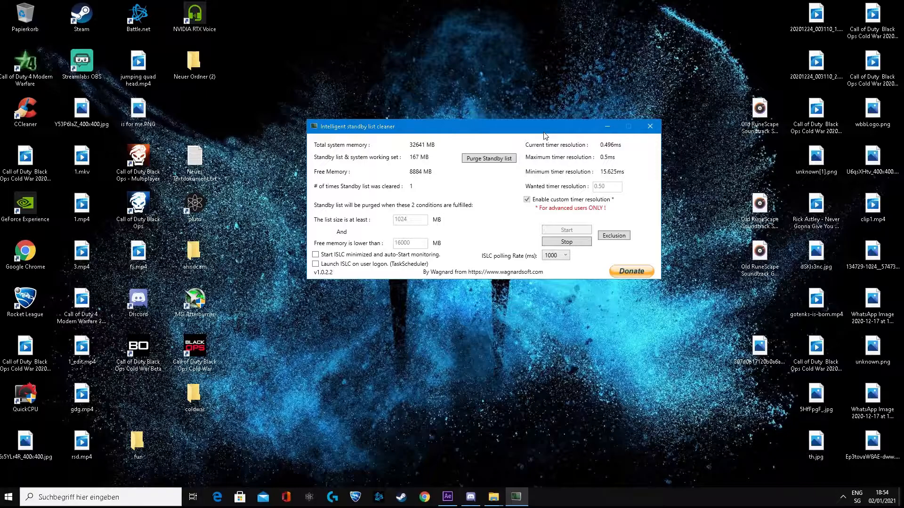
pyautogui.hotkey('alt', 'z')
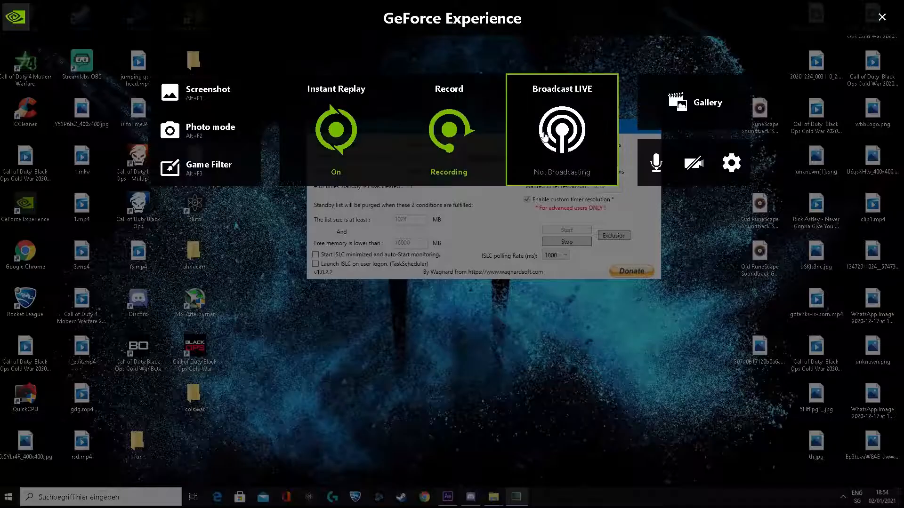